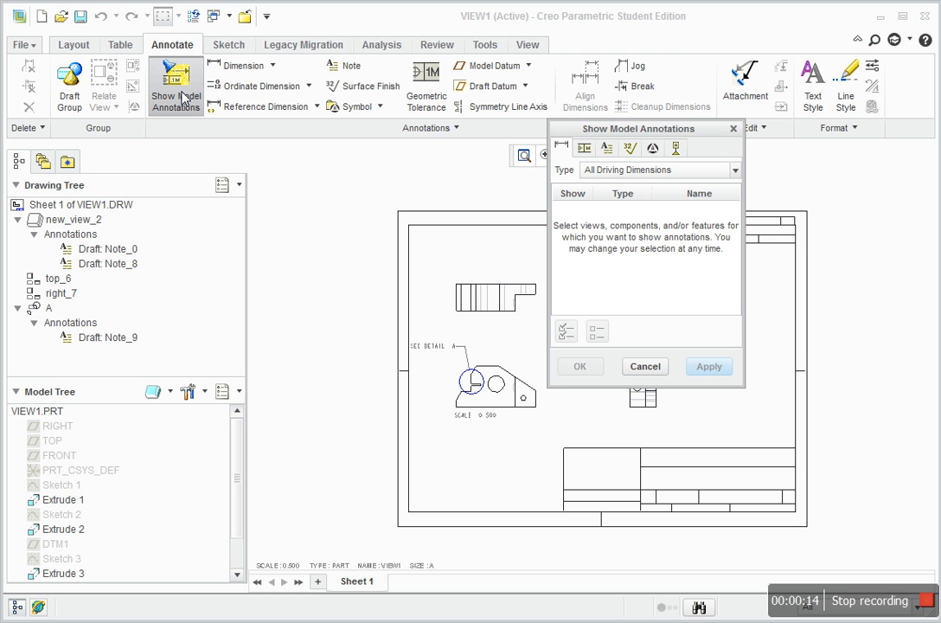
Show all driving dimensions for new_view_2, top_6, right_7 and detail view A.
{"action": "left_click", "coordinate": [83, 222]}
{"action": "left_click", "coordinate": [57, 278], "text": "ctrl"}
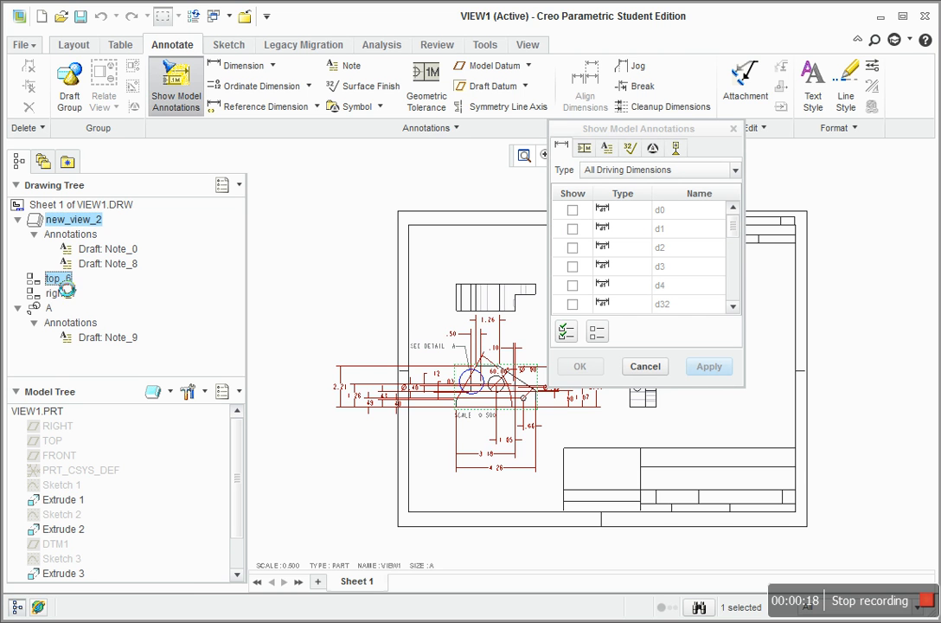
{"action": "left_click", "coordinate": [61, 293], "text": "ctrl"}
{"action": "left_click", "coordinate": [49, 308], "text": "ctrl"}
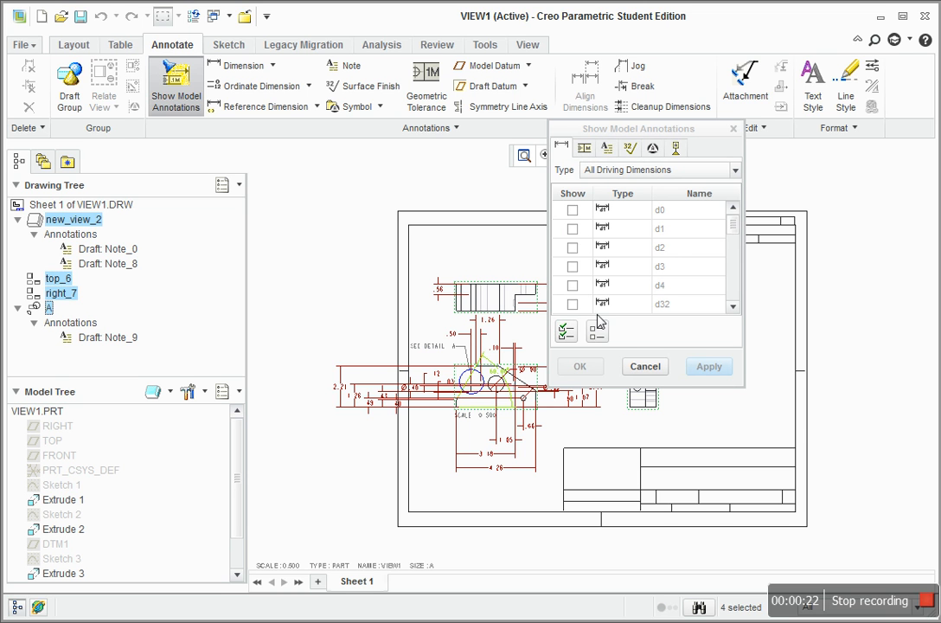
{"action": "left_click", "coordinate": [566, 335]}
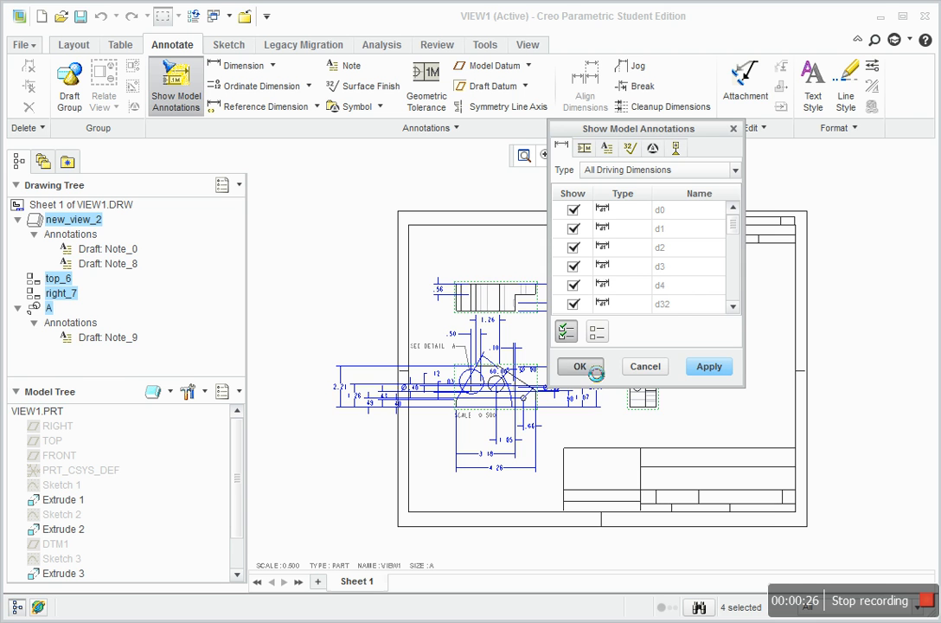
{"action": "left_click", "coordinate": [585, 368]}
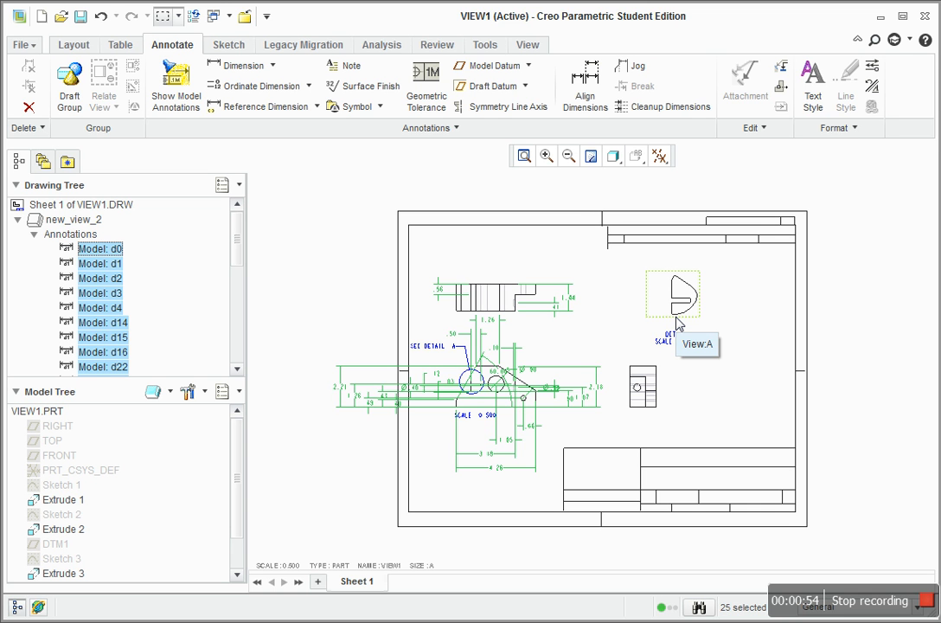
Open the Drawing View properties of detailed view A.
{"action": "scroll", "coordinate": [496, 374], "scroll_direction": "down", "scroll_amount": 5}
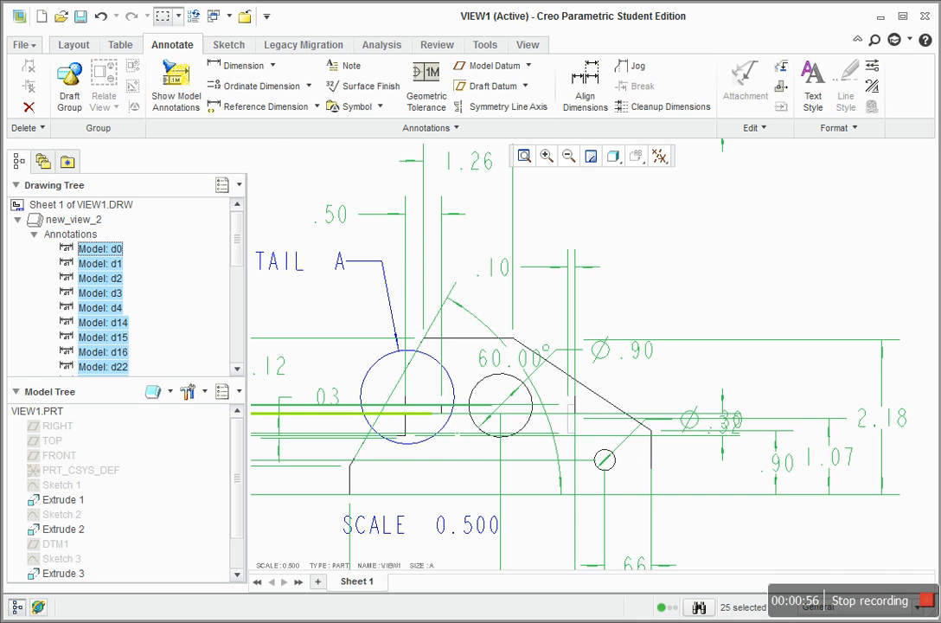
{"action": "scroll", "coordinate": [411, 434], "scroll_direction": "down", "scroll_amount": 3}
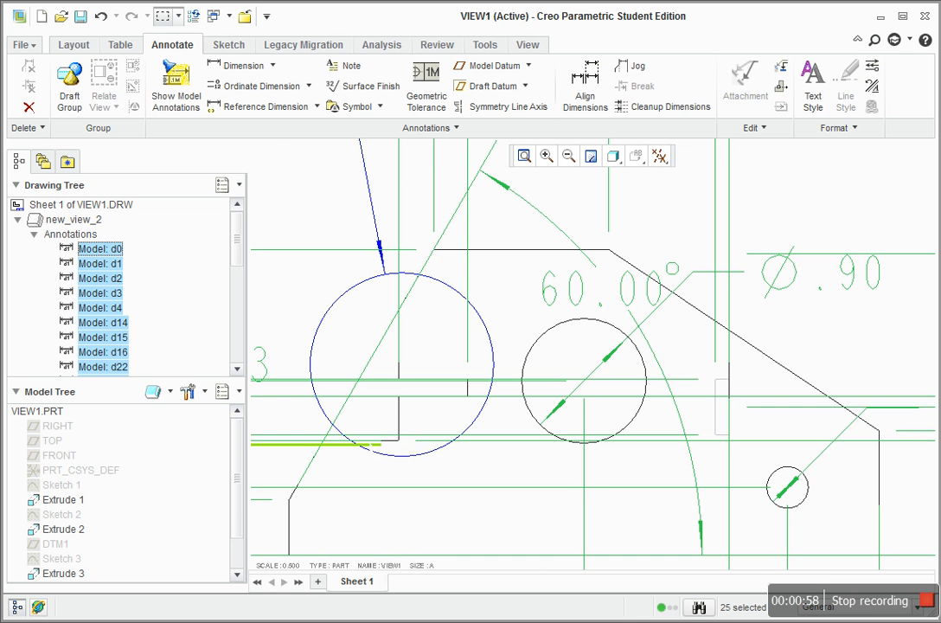
{"action": "scroll", "coordinate": [625, 454], "scroll_direction": "up", "scroll_amount": 6}
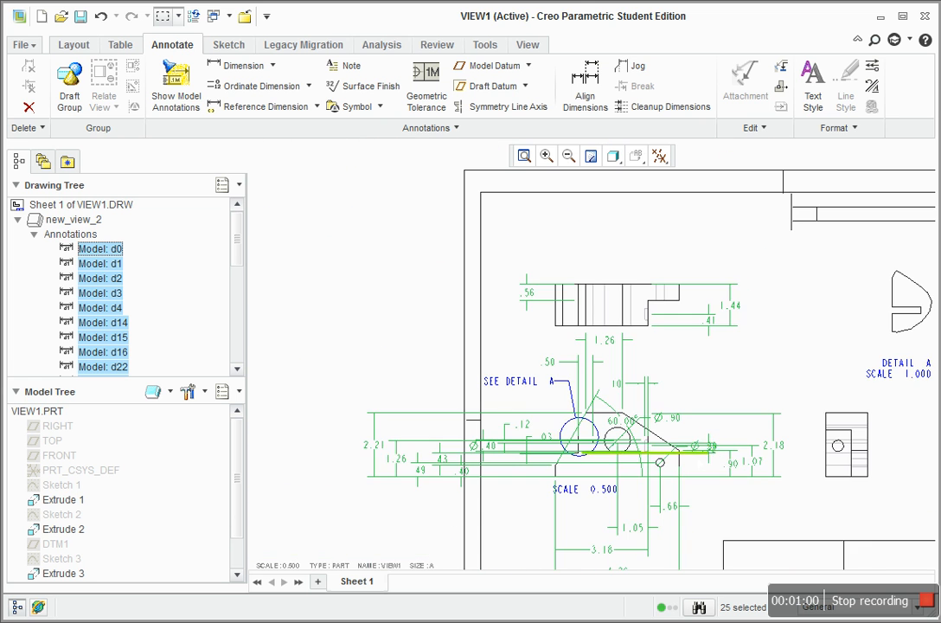
{"action": "scroll", "coordinate": [579, 450], "scroll_direction": "down", "scroll_amount": 6}
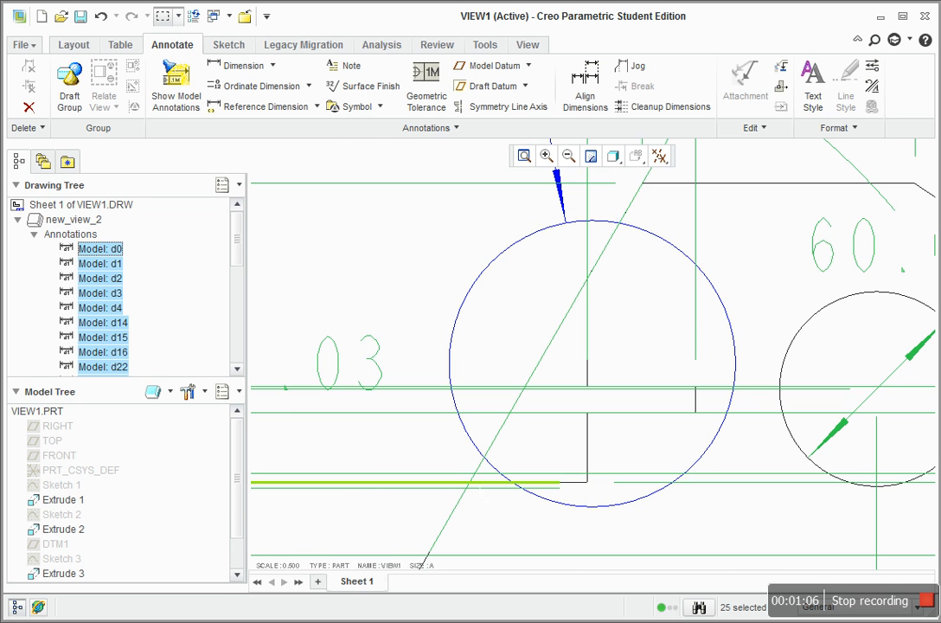
{"action": "scroll", "coordinate": [704, 507], "scroll_direction": "up", "scroll_amount": 3}
{"action": "mouse_move", "coordinate": [719, 492]}
{"action": "middle_mouse_down"}
{"action": "mouse_move", "coordinate": [527, 462]}
{"action": "mouse_move", "coordinate": [513, 480]}
{"action": "middle_mouse_up"}
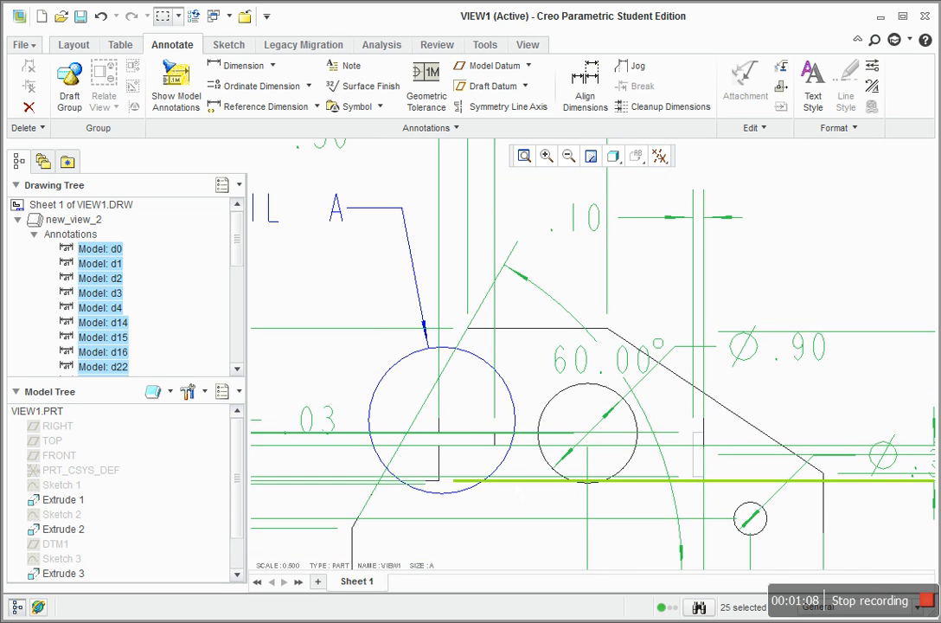
{"action": "left_click", "coordinate": [18, 218]}
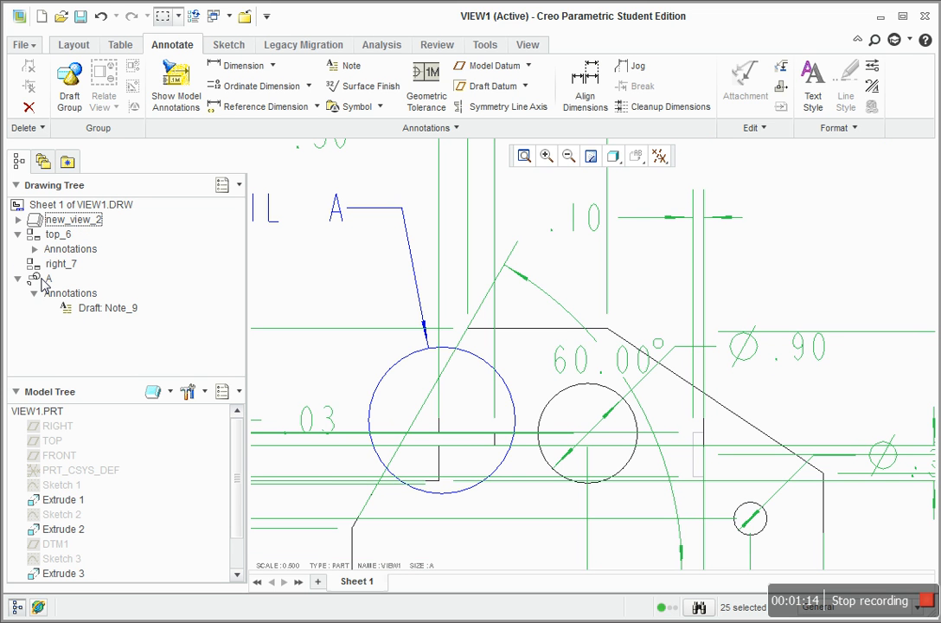
{"action": "left_click", "coordinate": [39, 280]}
{"action": "right_click", "coordinate": [36, 282]}
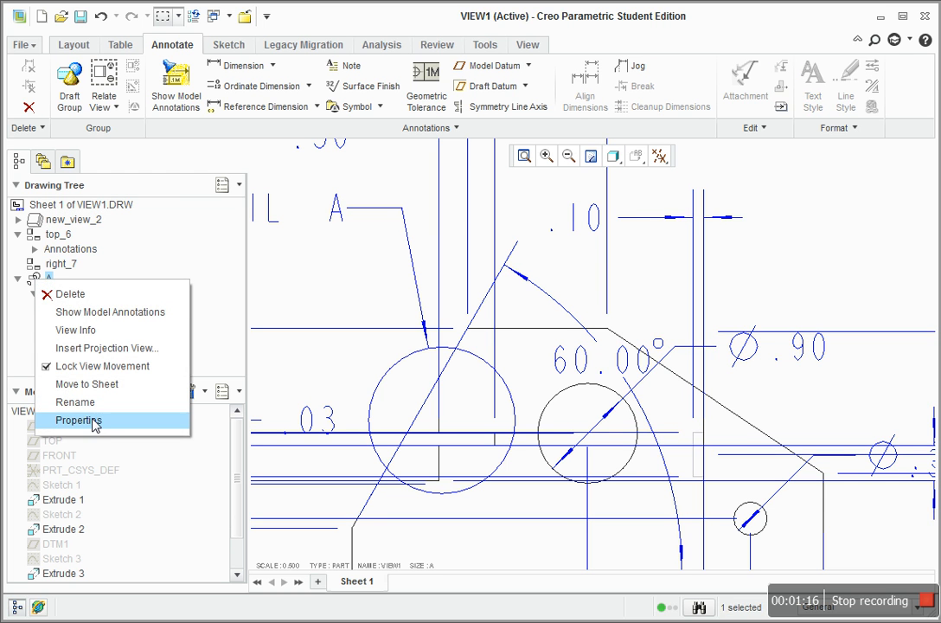
{"action": "left_click", "coordinate": [80, 421]}
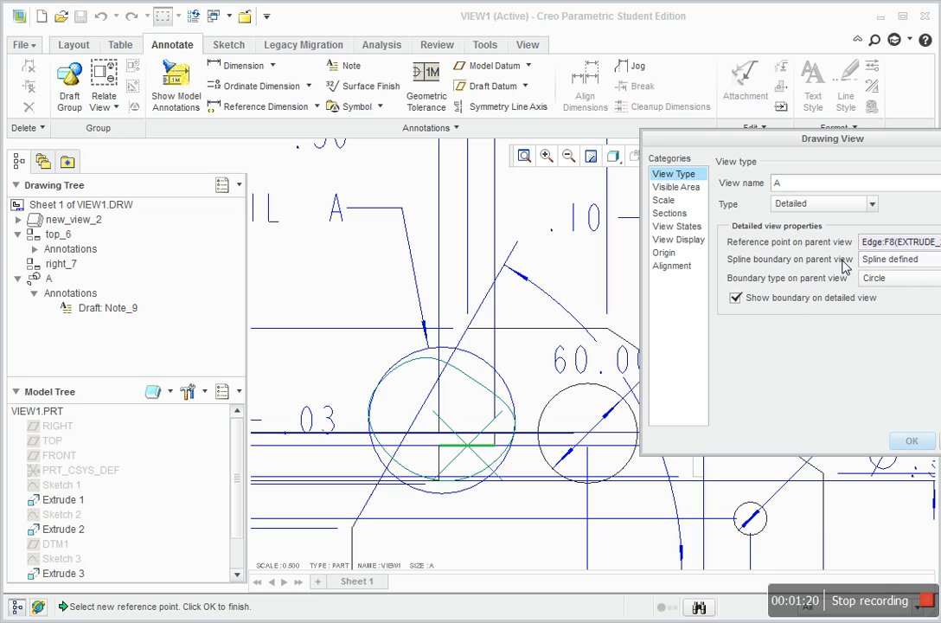
Redraw detail view A's spline boundary on the parent view as a larger loop enclosing the notch and its lower corner.
{"action": "left_click", "coordinate": [913, 267]}
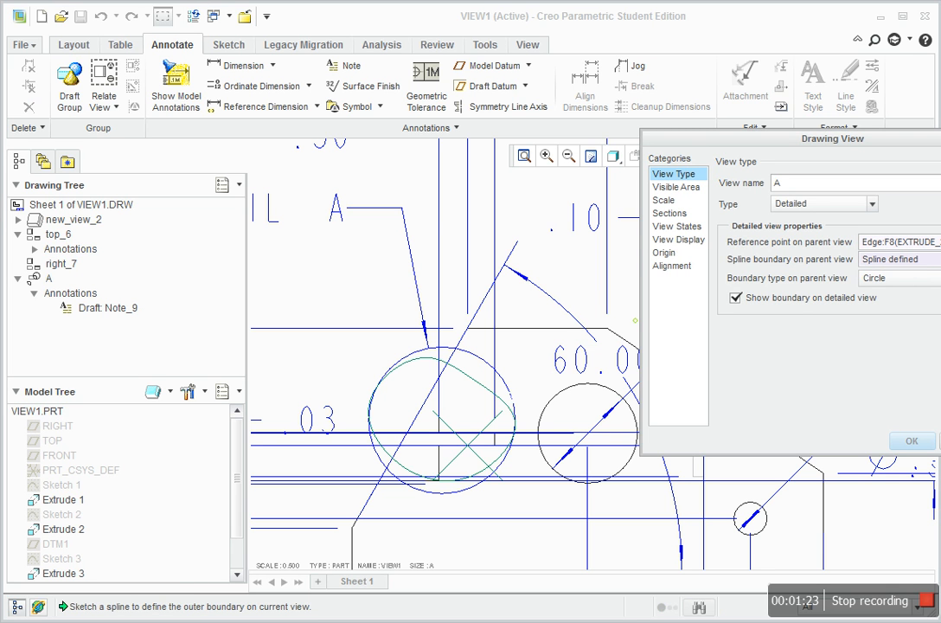
{"action": "left_click", "coordinate": [521, 412]}
{"action": "left_click", "coordinate": [457, 352]}
{"action": "left_click", "coordinate": [360, 389]}
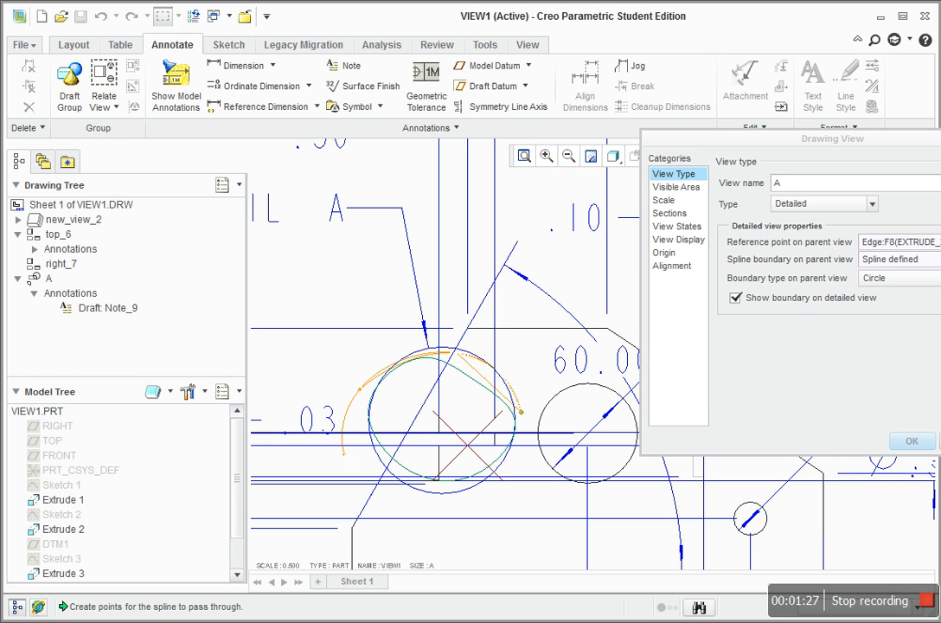
{"action": "left_click", "coordinate": [350, 491]}
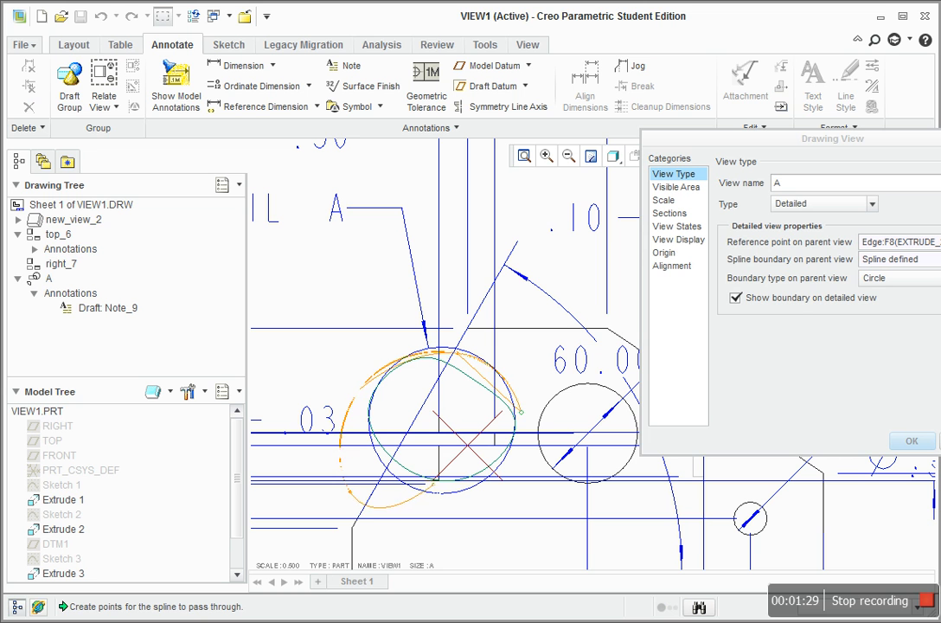
{"action": "left_click", "coordinate": [470, 501]}
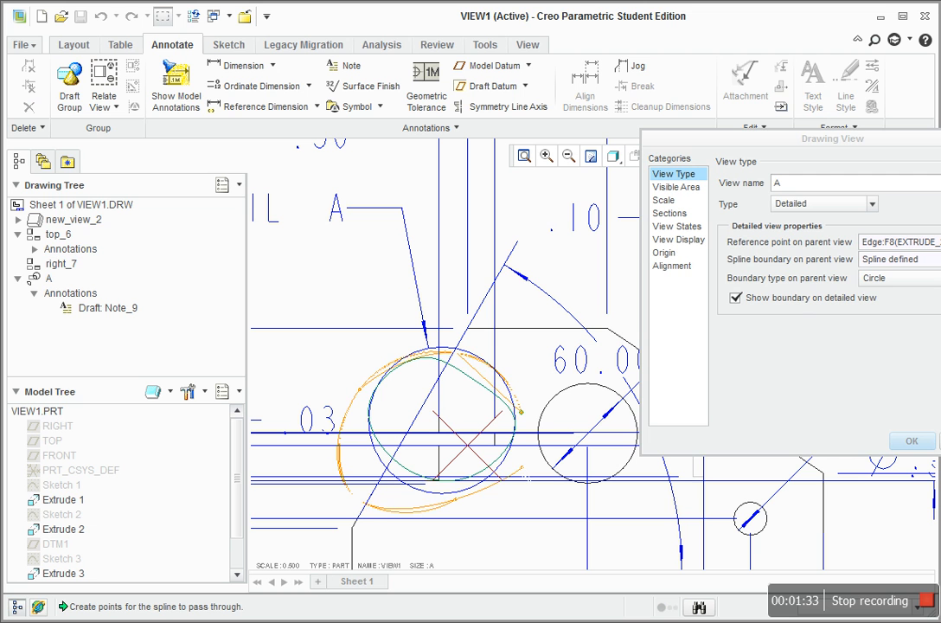
{"action": "left_click", "coordinate": [520, 459]}
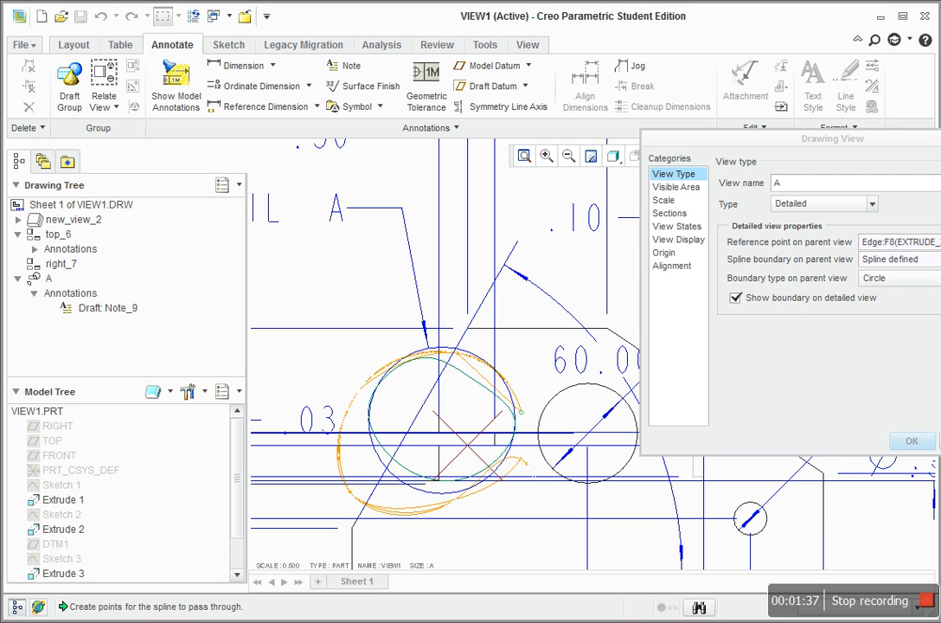
{"action": "middle_click", "coordinate": [526, 464]}
{"action": "left_click", "coordinate": [907, 440]}
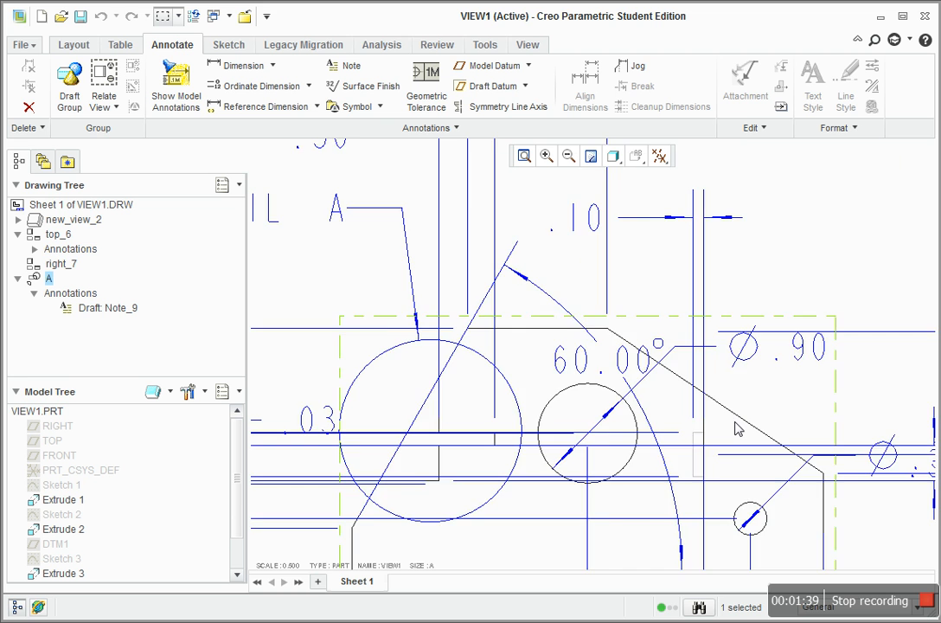
Examine the redefined detail view A alongside the dimensions crowding the front view.
{"action": "scroll", "coordinate": [740, 412], "scroll_direction": "down", "scroll_amount": 4}
{"action": "middle_click_drag", "start_coordinate": [789, 362], "coordinate": [500, 399]}
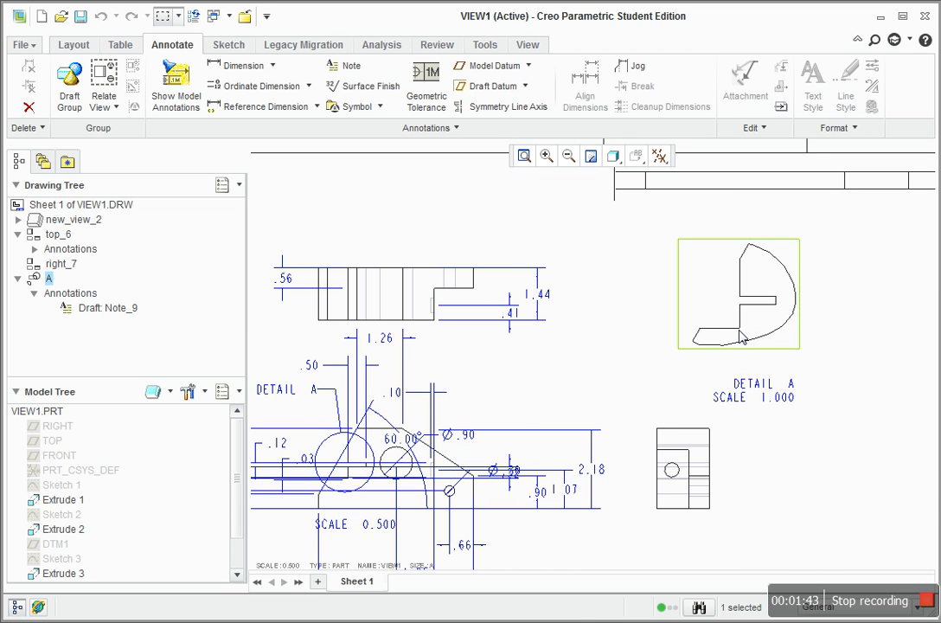
{"action": "mouse_move", "coordinate": [640, 385]}
{"action": "middle_mouse_down"}
{"action": "mouse_move", "coordinate": [724, 336]}
{"action": "mouse_move", "coordinate": [753, 348]}
{"action": "middle_mouse_up"}
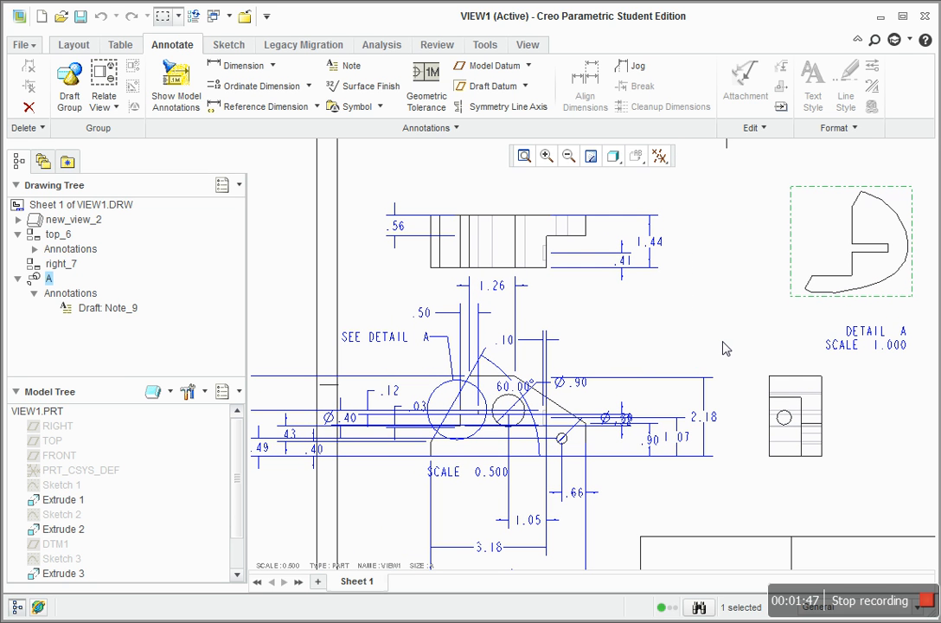
{"action": "middle_click_drag", "start_coordinate": [675, 347], "coordinate": [650, 243]}
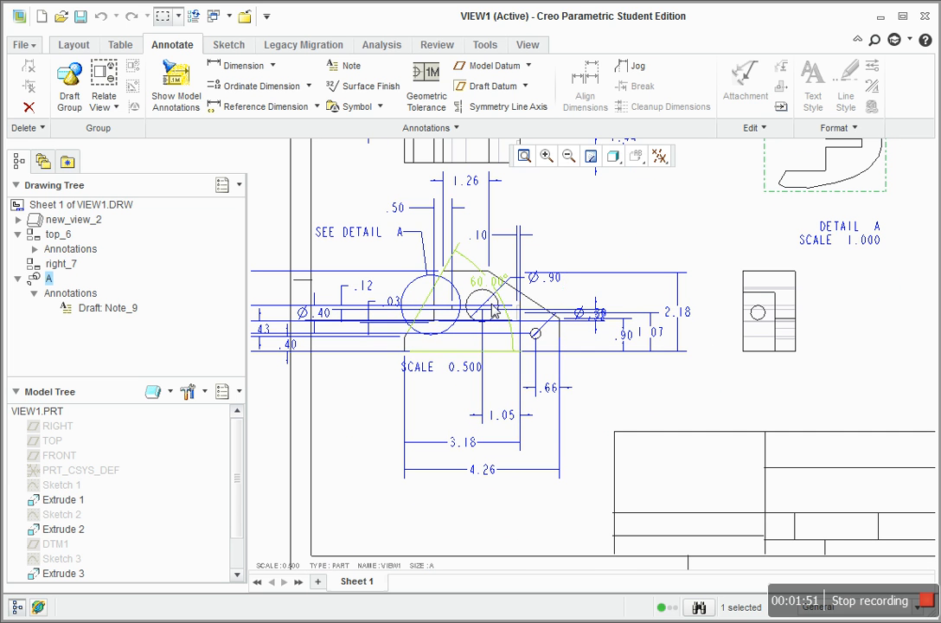
{"action": "middle_click_drag", "start_coordinate": [657, 260], "coordinate": [611, 364]}
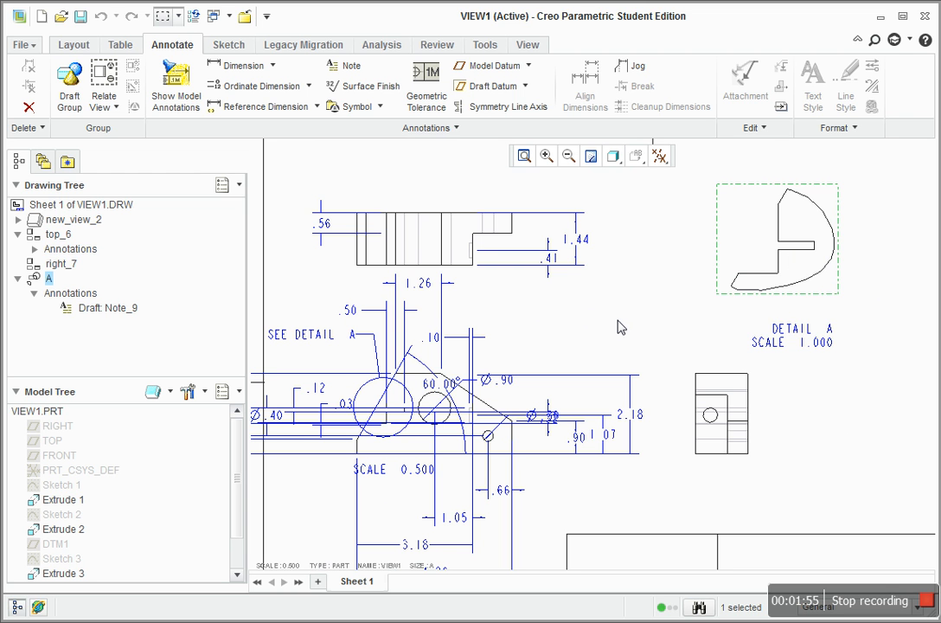
{"action": "middle_click_drag", "start_coordinate": [546, 330], "coordinate": [579, 320]}
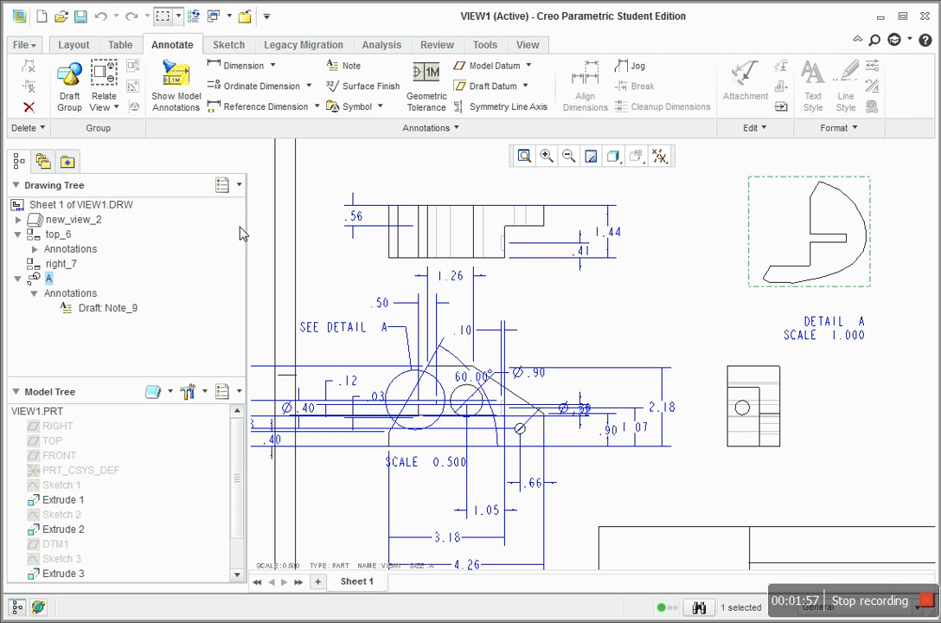
Move the .12 dimension from the front view to detail view A.
{"action": "left_click", "coordinate": [18, 220]}
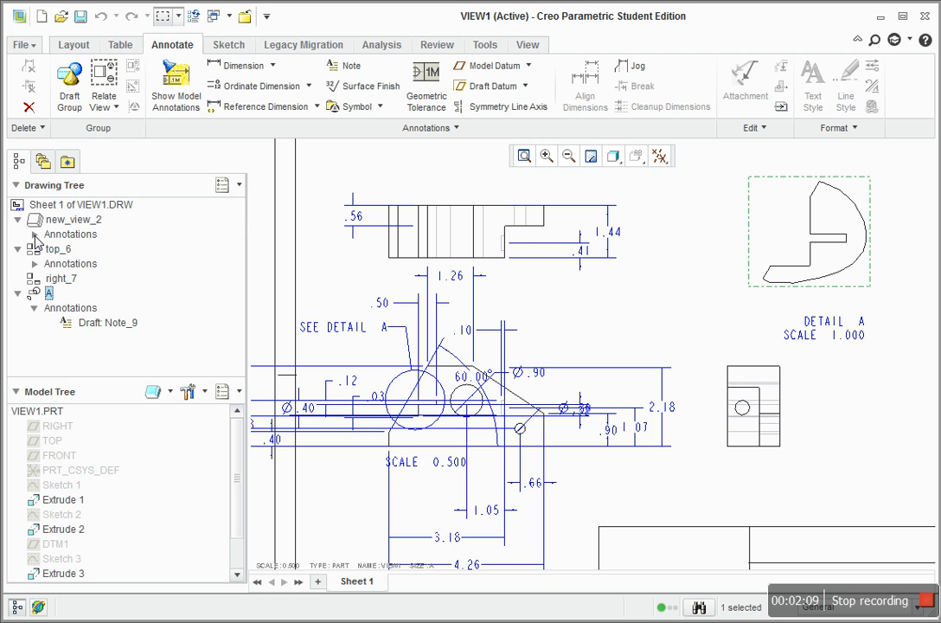
{"action": "left_click", "coordinate": [35, 236]}
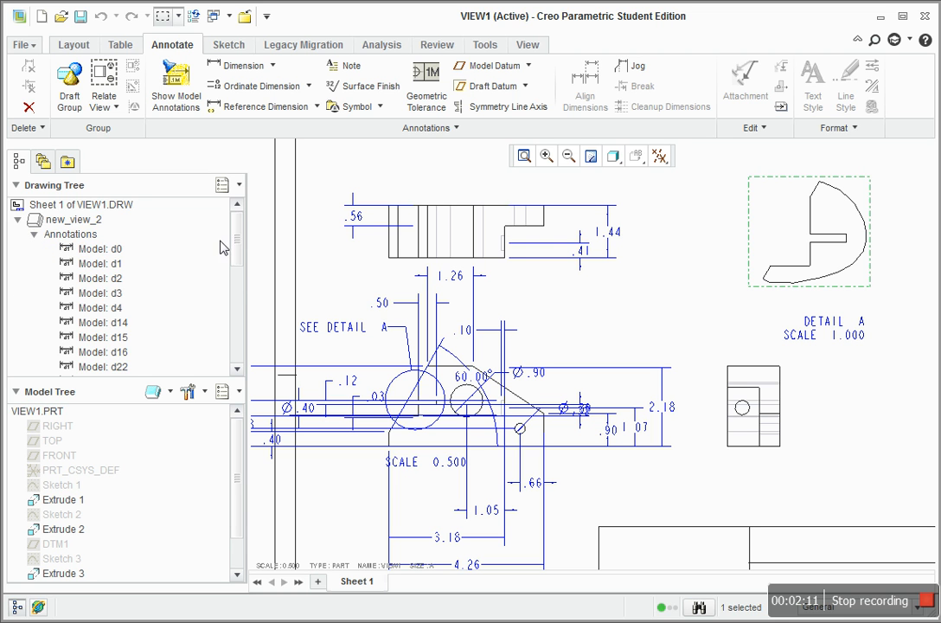
{"action": "mouse_move", "coordinate": [238, 246]}
{"action": "left_mouse_down"}
{"action": "mouse_move", "coordinate": [227, 332]}
{"action": "mouse_move", "coordinate": [227, 228]}
{"action": "left_mouse_up"}
{"action": "middle_click_drag", "start_coordinate": [599, 326], "coordinate": [611, 309]}
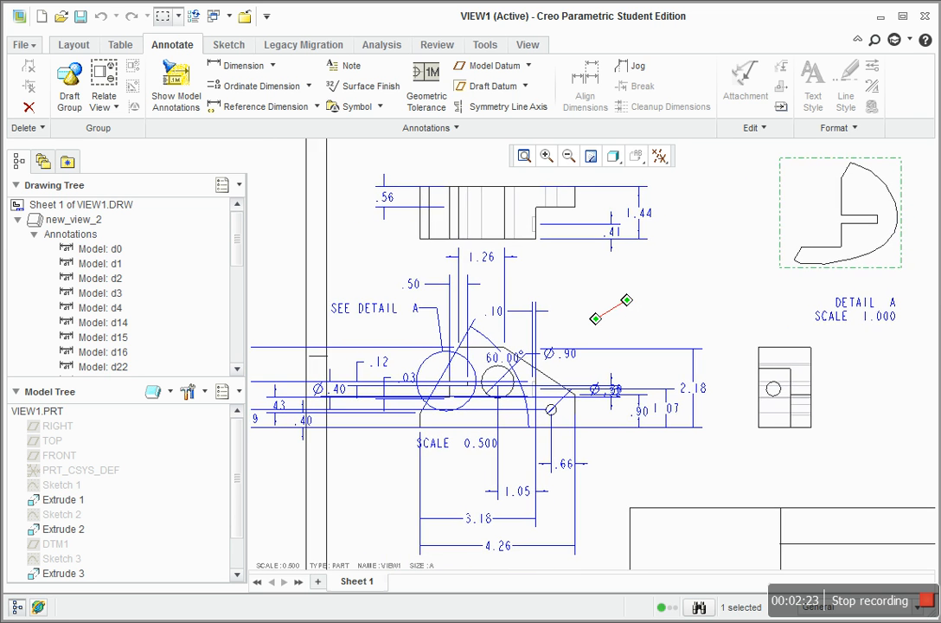
{"action": "left_click", "coordinate": [385, 367]}
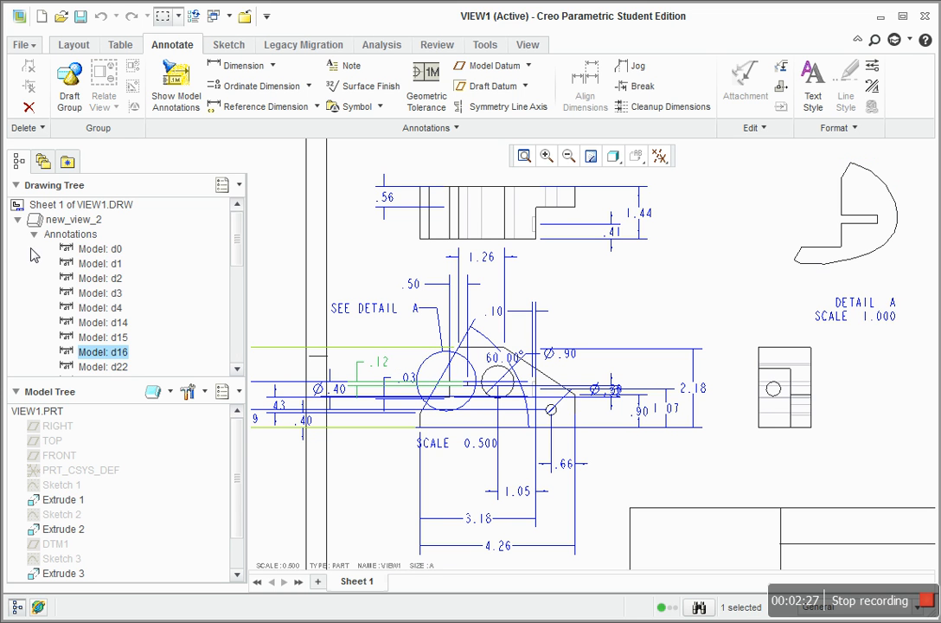
{"action": "right_click", "coordinate": [98, 359]}
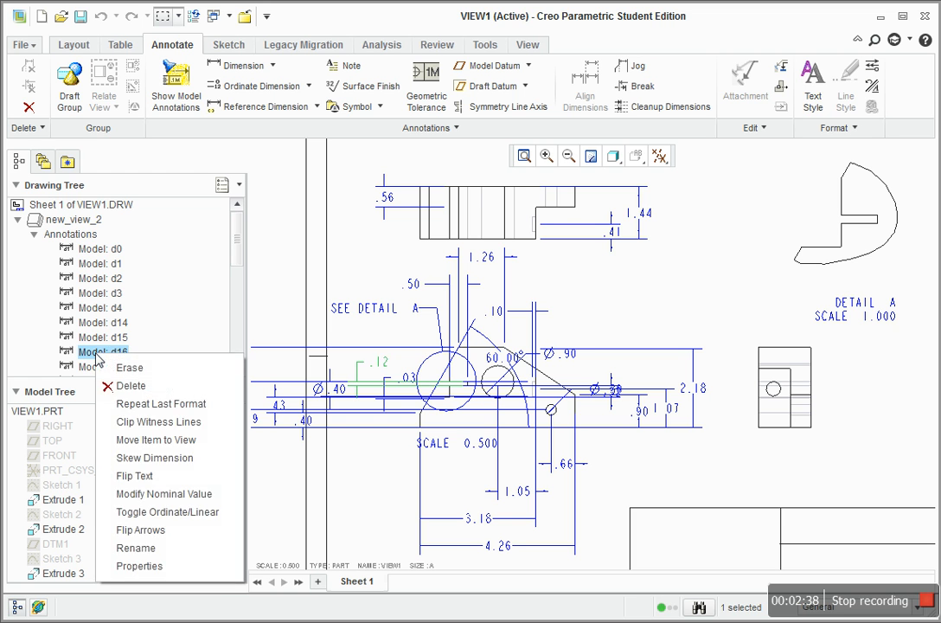
{"action": "left_click", "coordinate": [166, 440]}
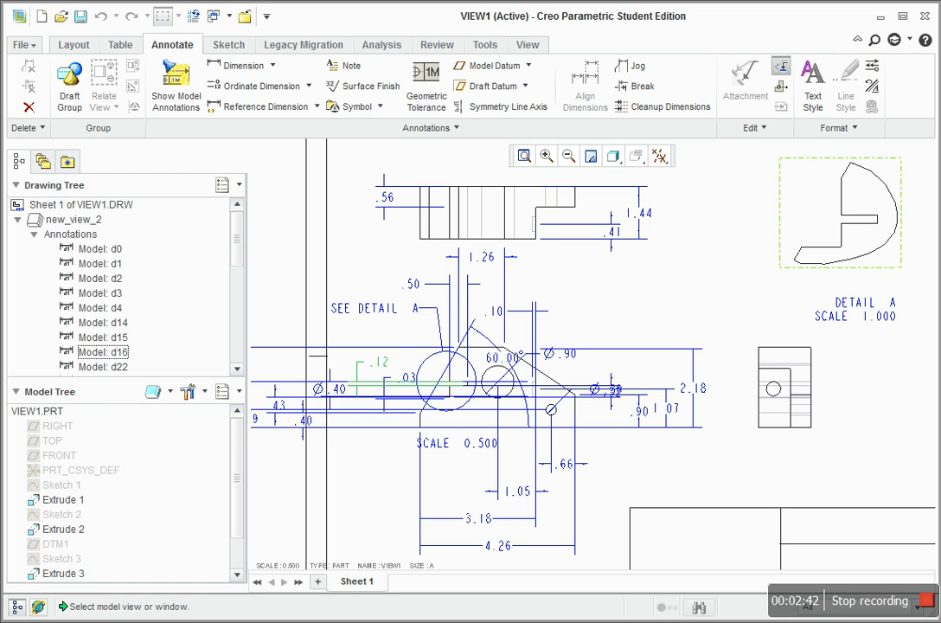
{"action": "left_click", "coordinate": [907, 264]}
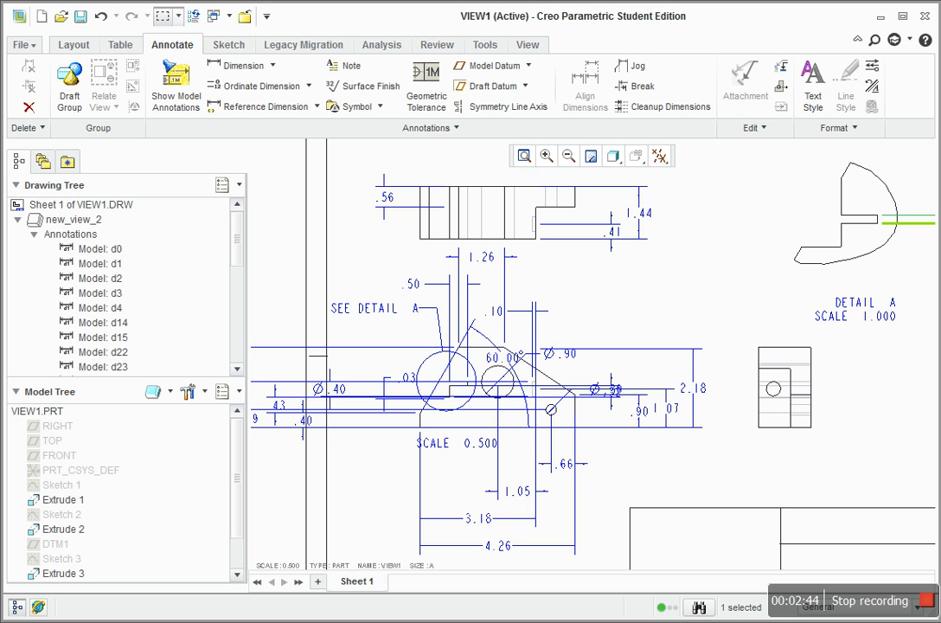
Move the .32 dimension from the front view to detail view A.
{"action": "mouse_move", "coordinate": [913, 249]}
{"action": "middle_mouse_down"}
{"action": "mouse_move", "coordinate": [715, 259]}
{"action": "mouse_move", "coordinate": [879, 259]}
{"action": "mouse_move", "coordinate": [933, 242]}
{"action": "middle_mouse_up"}
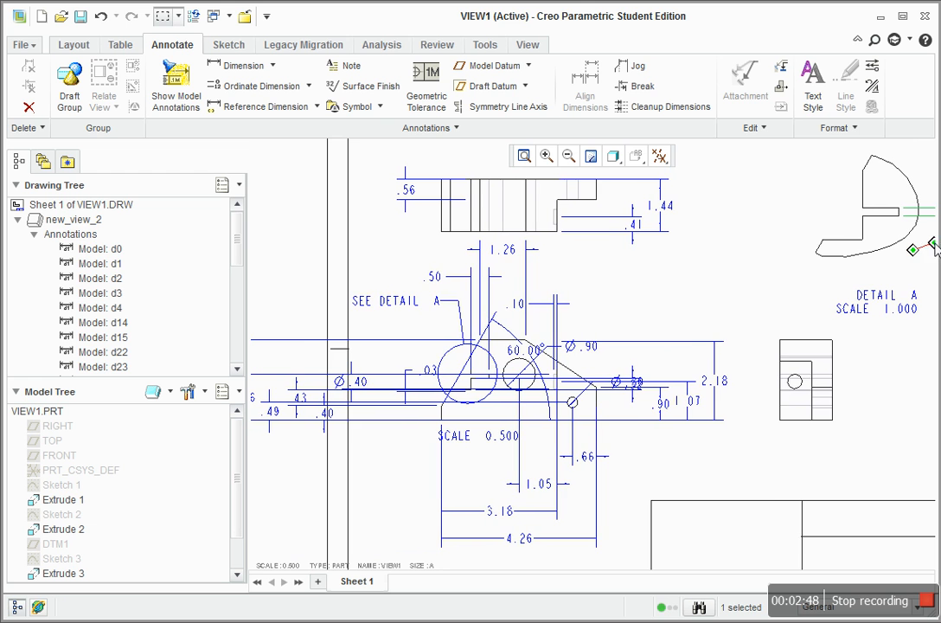
{"action": "scroll", "coordinate": [618, 378], "scroll_direction": "down", "scroll_amount": 5}
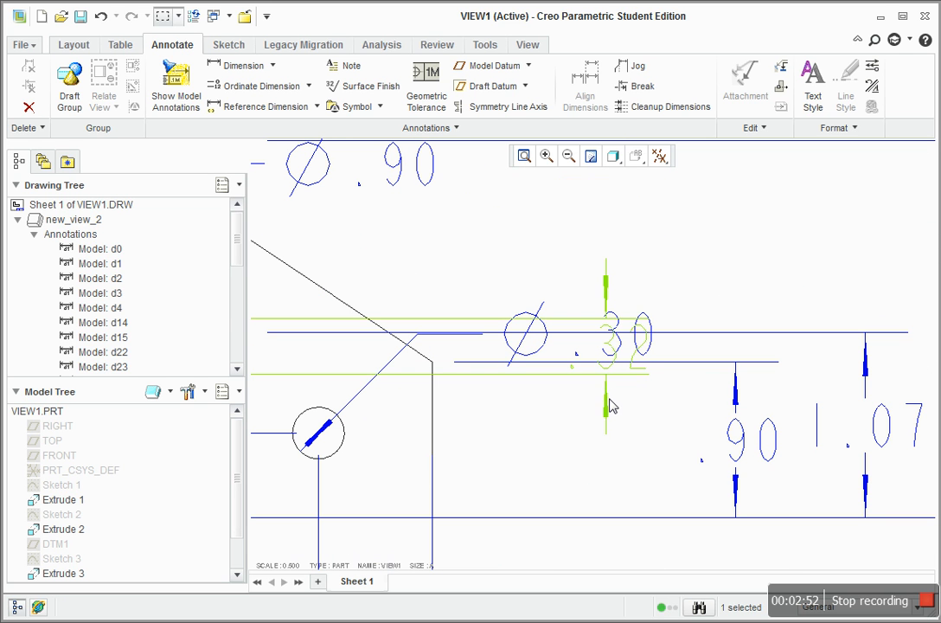
{"action": "right_click", "coordinate": [95, 337]}
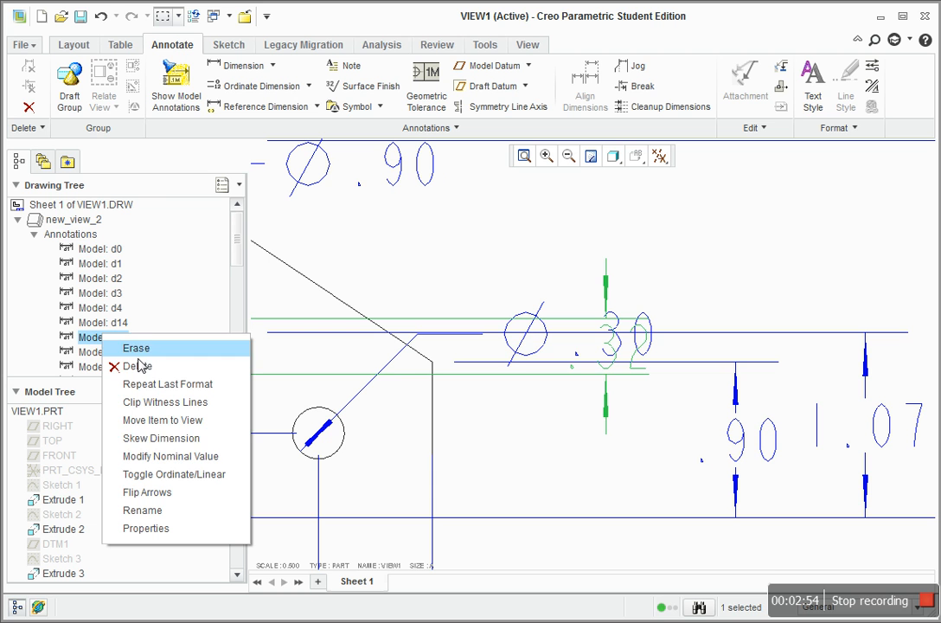
{"action": "left_click", "coordinate": [163, 421]}
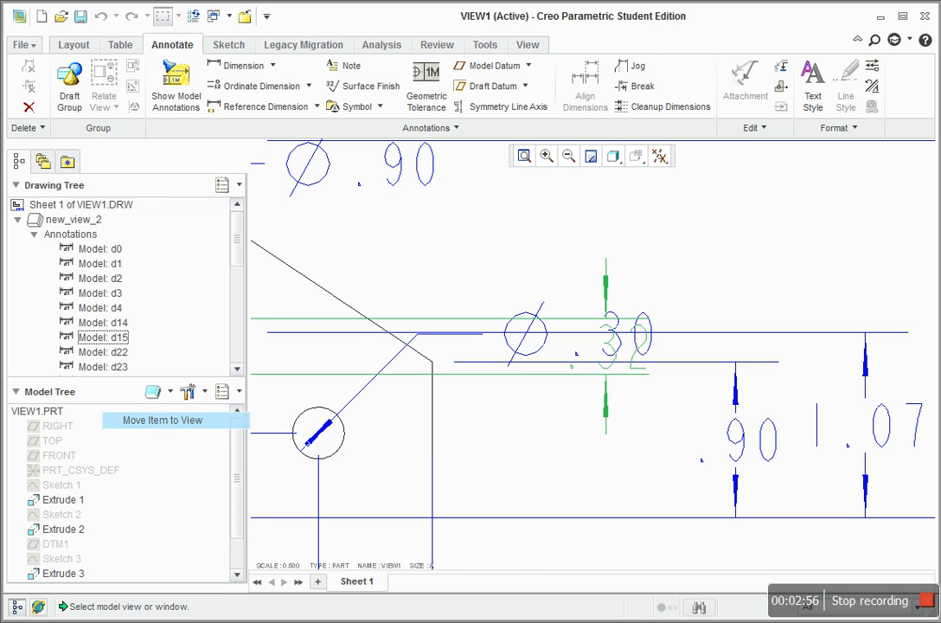
{"action": "scroll", "coordinate": [624, 424], "scroll_direction": "down", "scroll_amount": 5}
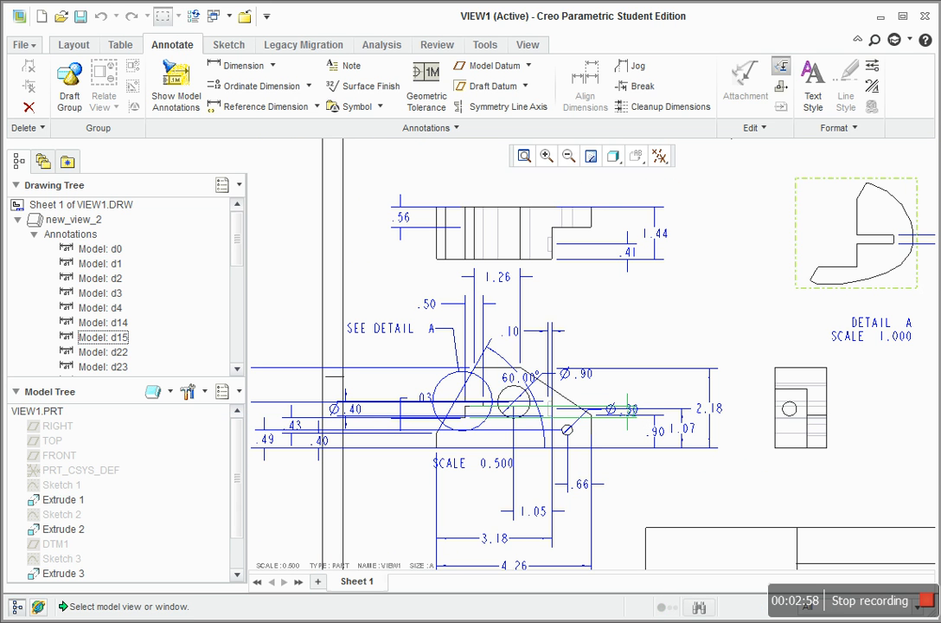
{"action": "left_click", "coordinate": [856, 233]}
Move the .50 dimension from the front view to detail view A.
{"action": "mouse_move", "coordinate": [343, 325]}
{"action": "middle_mouse_down"}
{"action": "mouse_move", "coordinate": [468, 277]}
{"action": "mouse_move", "coordinate": [426, 264]}
{"action": "mouse_move", "coordinate": [395, 278]}
{"action": "mouse_move", "coordinate": [378, 300]}
{"action": "middle_mouse_up"}
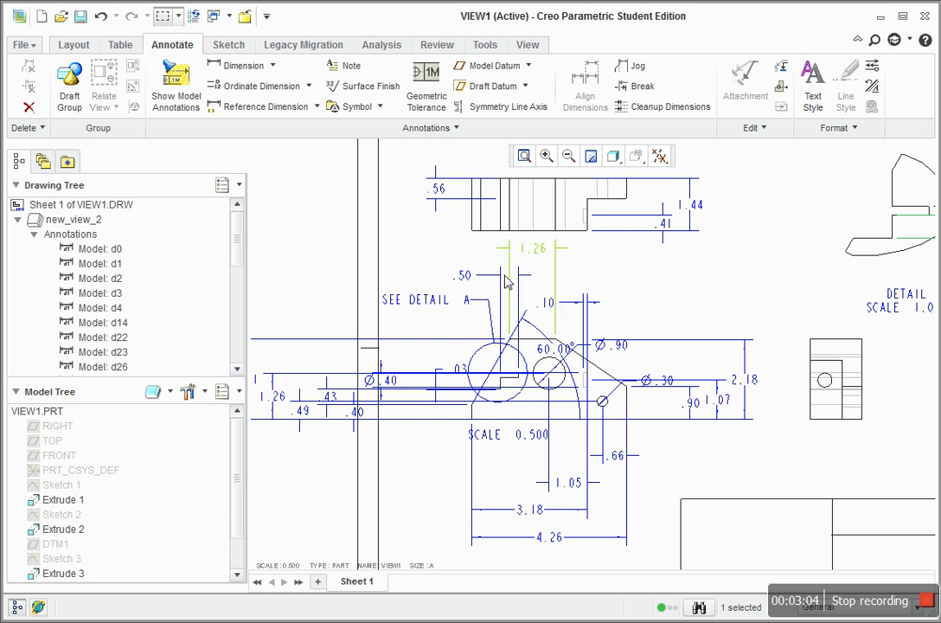
{"action": "left_click", "coordinate": [460, 274]}
{"action": "right_click", "coordinate": [119, 327]}
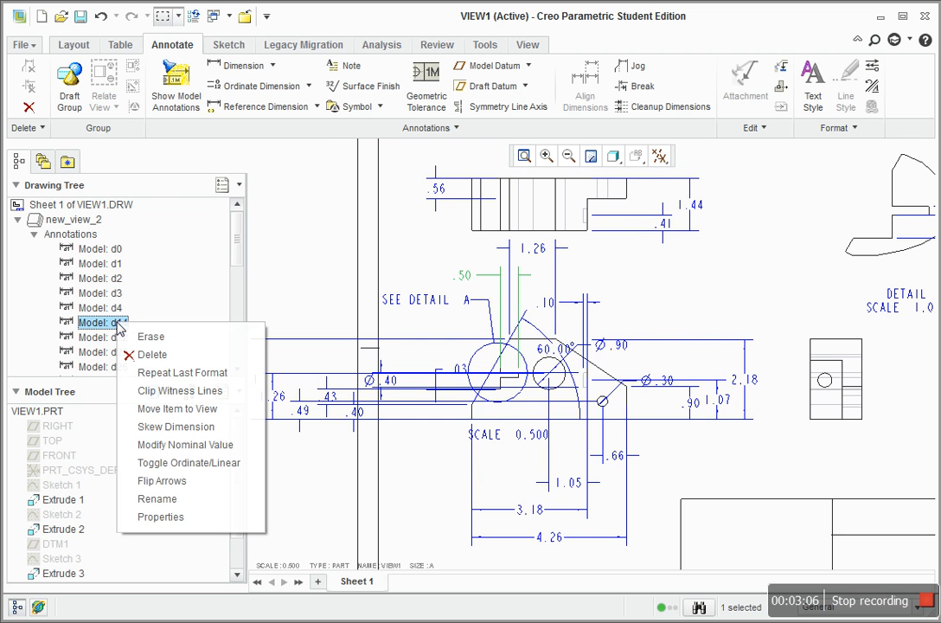
{"action": "left_click", "coordinate": [177, 409]}
{"action": "mouse_move", "coordinate": [553, 363]}
{"action": "middle_mouse_down"}
{"action": "mouse_move", "coordinate": [467, 368]}
{"action": "mouse_move", "coordinate": [380, 390]}
{"action": "middle_mouse_up"}
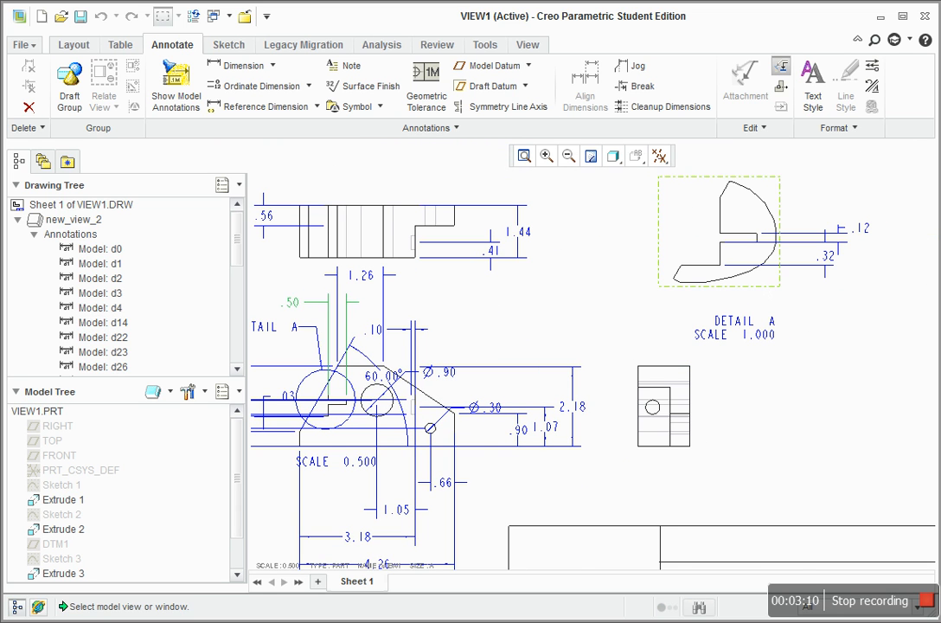
{"action": "left_click", "coordinate": [735, 237]}
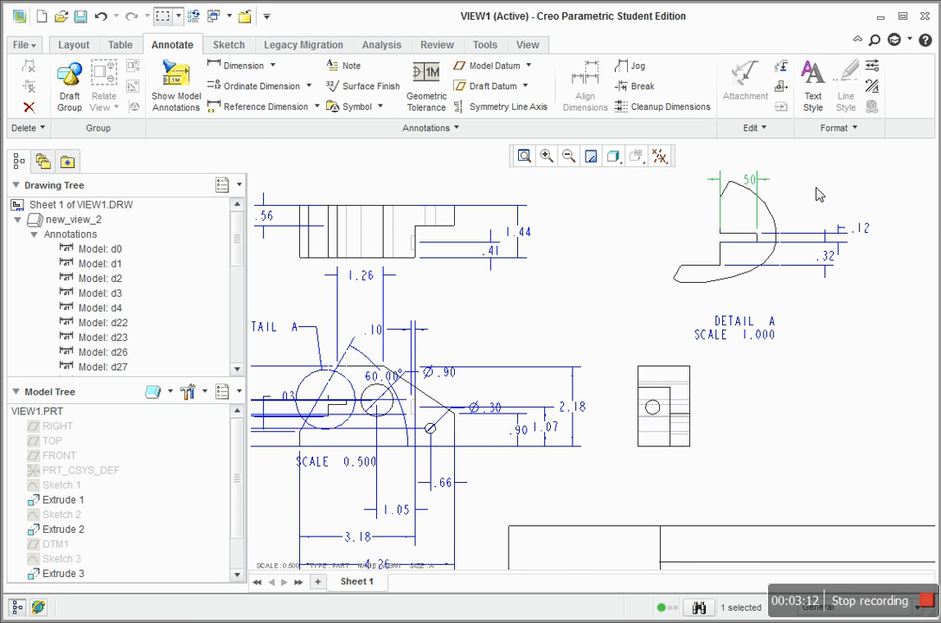
Arrange detail view A's dimensions with .50 below the view, .12 farther out to its upper right and .32 on its left.
{"action": "left_click", "coordinate": [751, 183]}
{"action": "left_click_drag", "start_coordinate": [761, 192], "coordinate": [740, 298]}
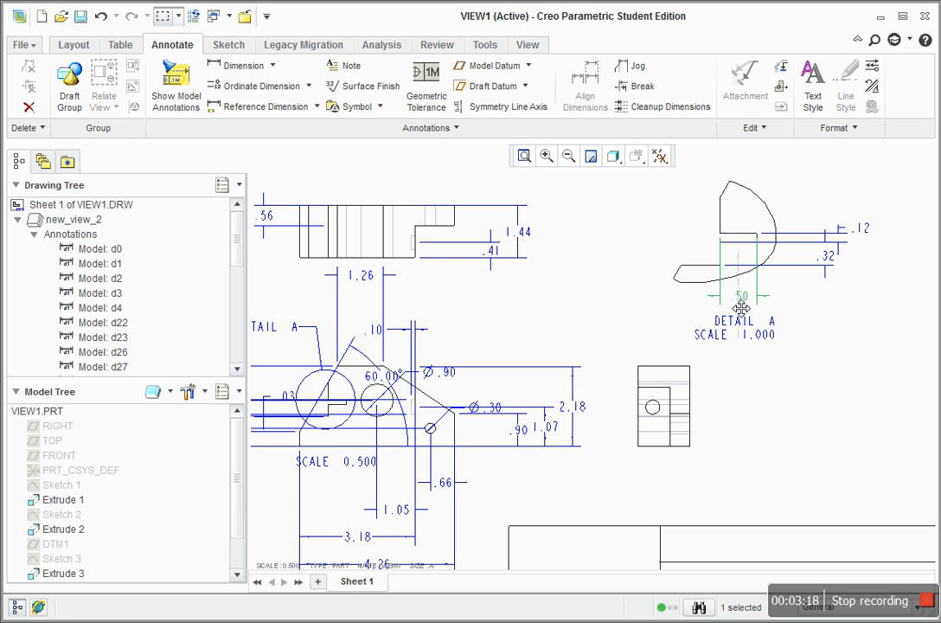
{"action": "left_click_drag", "start_coordinate": [861, 231], "coordinate": [884, 214]}
{"action": "left_click_drag", "start_coordinate": [827, 262], "coordinate": [648, 263]}
{"action": "left_click", "coordinate": [669, 208]}
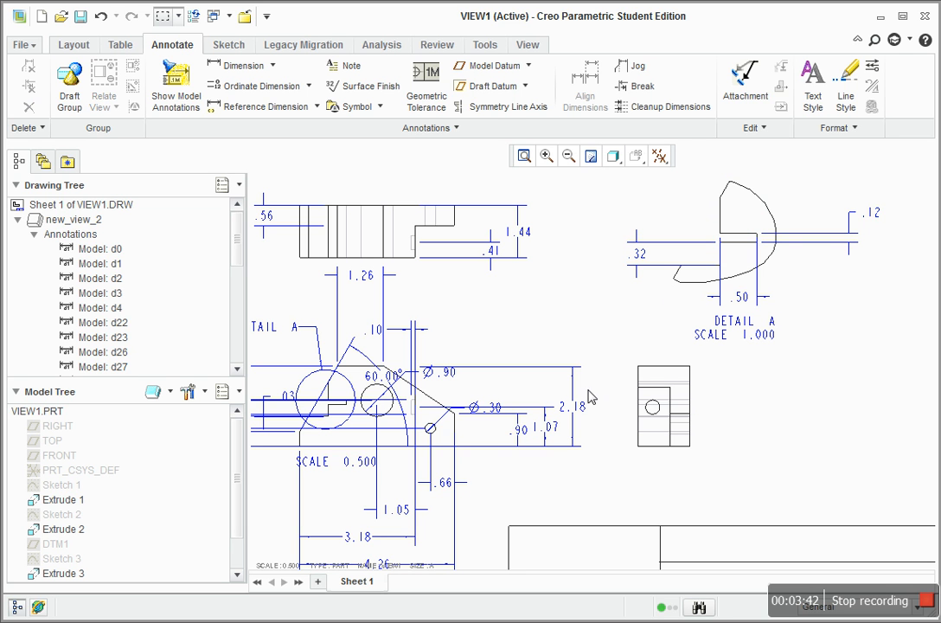
Delete the .10 dimension from the front view.
{"action": "middle_click_drag", "start_coordinate": [527, 405], "coordinate": [614, 374]}
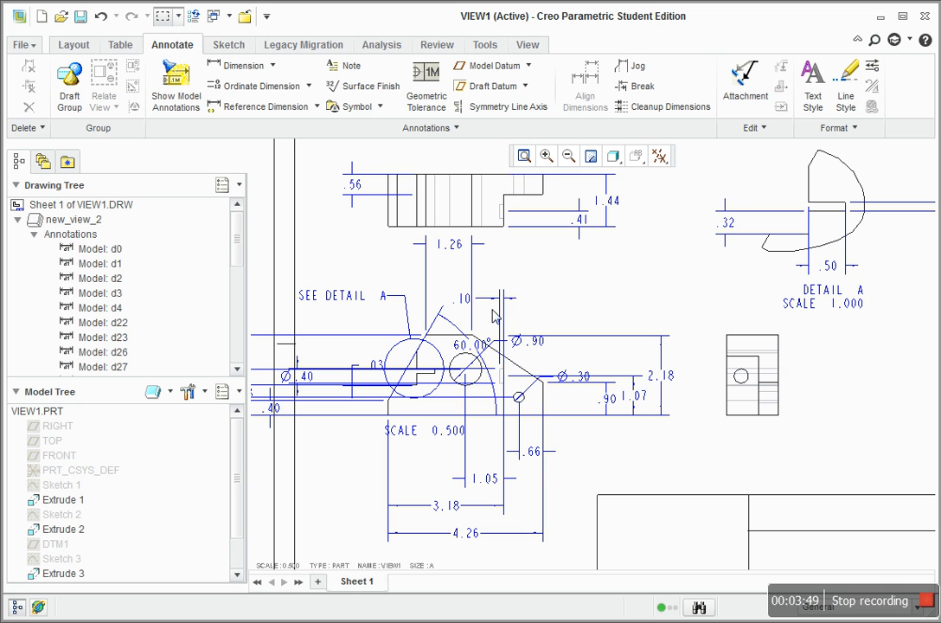
{"action": "left_click", "coordinate": [480, 304]}
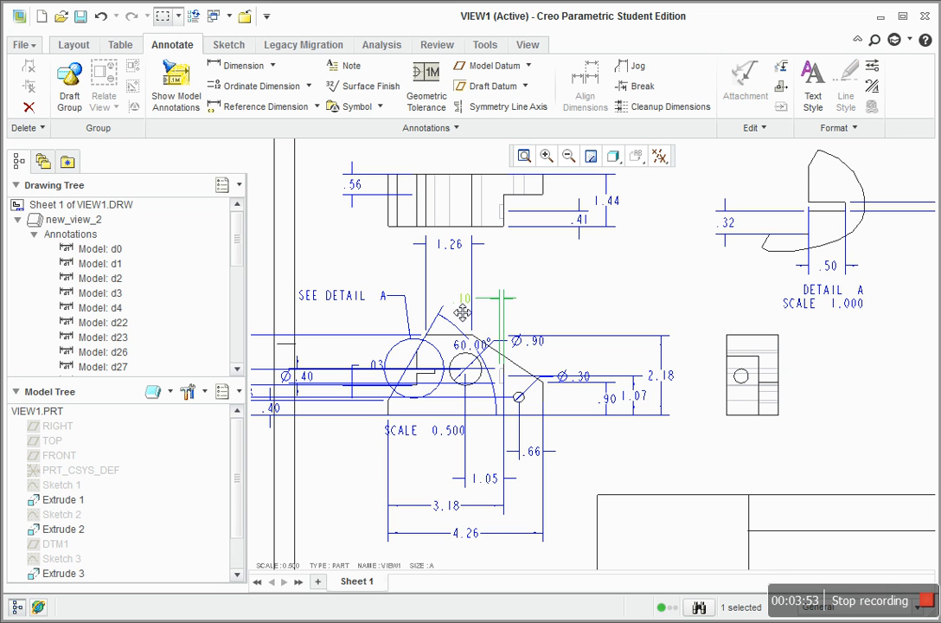
{"action": "mouse_move", "coordinate": [237, 259]}
{"action": "left_mouse_down"}
{"action": "mouse_move", "coordinate": [233, 315]}
{"action": "mouse_move", "coordinate": [216, 328]}
{"action": "left_mouse_up"}
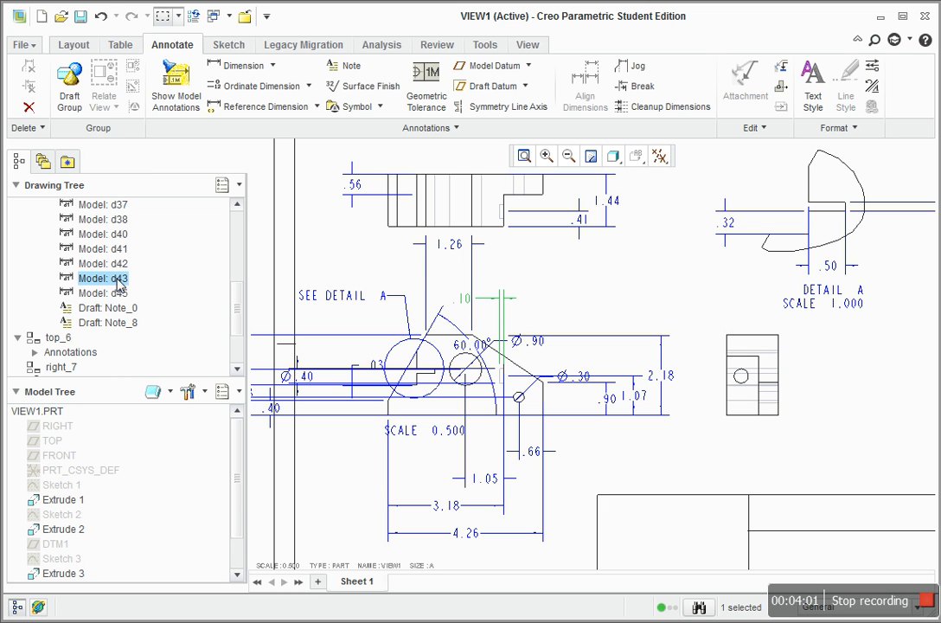
{"action": "key", "text": "Delete"}
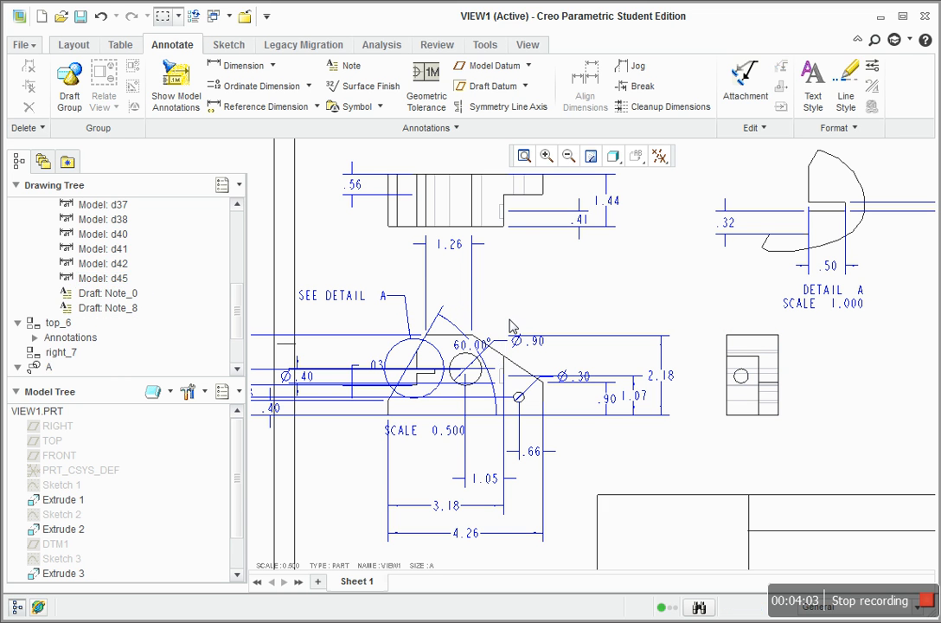
Move the Ø.40 hole dimension from the front view to the right side view.
{"action": "left_click", "coordinate": [294, 387]}
{"action": "right_click", "coordinate": [97, 264]}
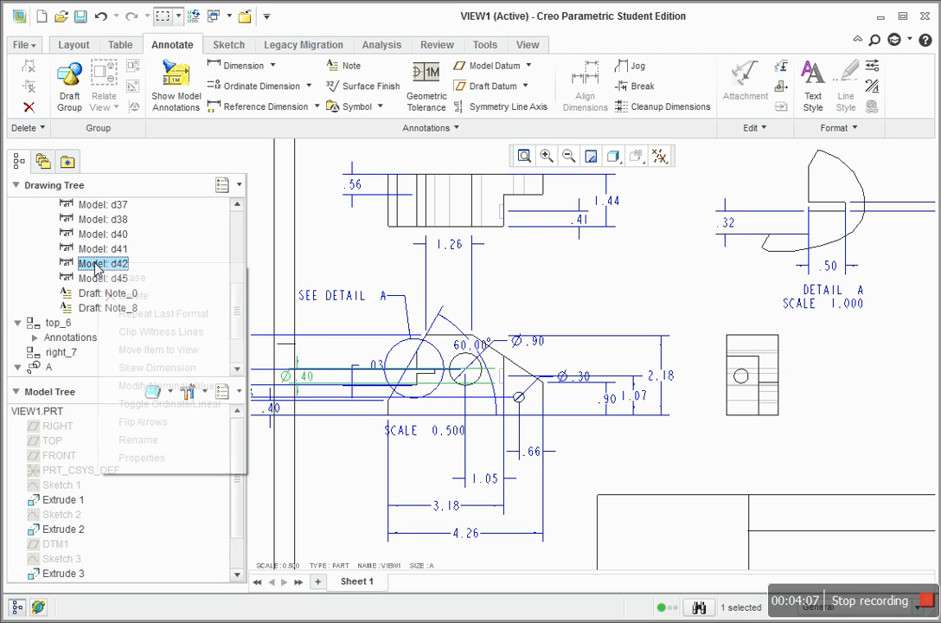
{"action": "left_click", "coordinate": [160, 357]}
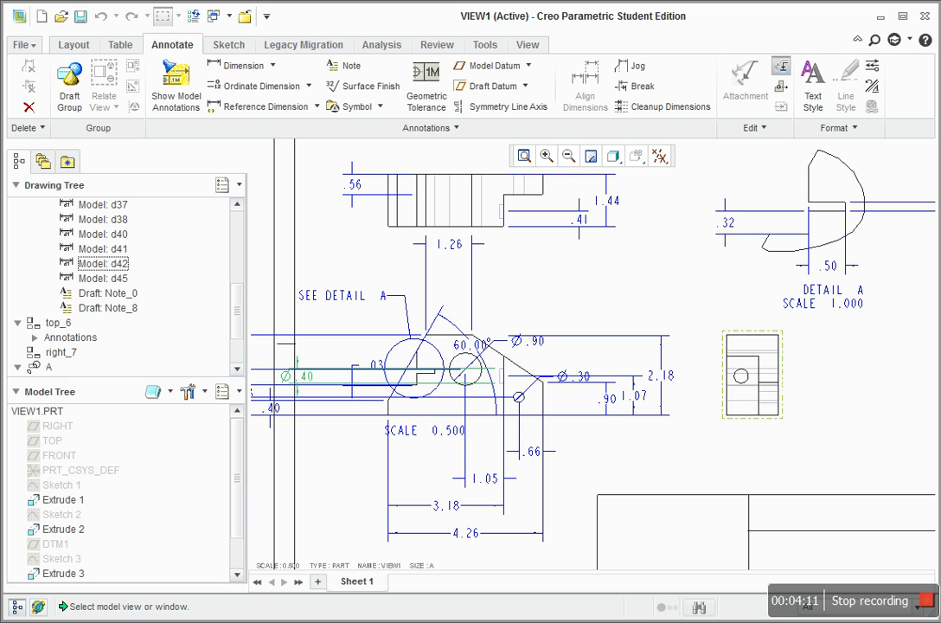
{"action": "left_click", "coordinate": [752, 372]}
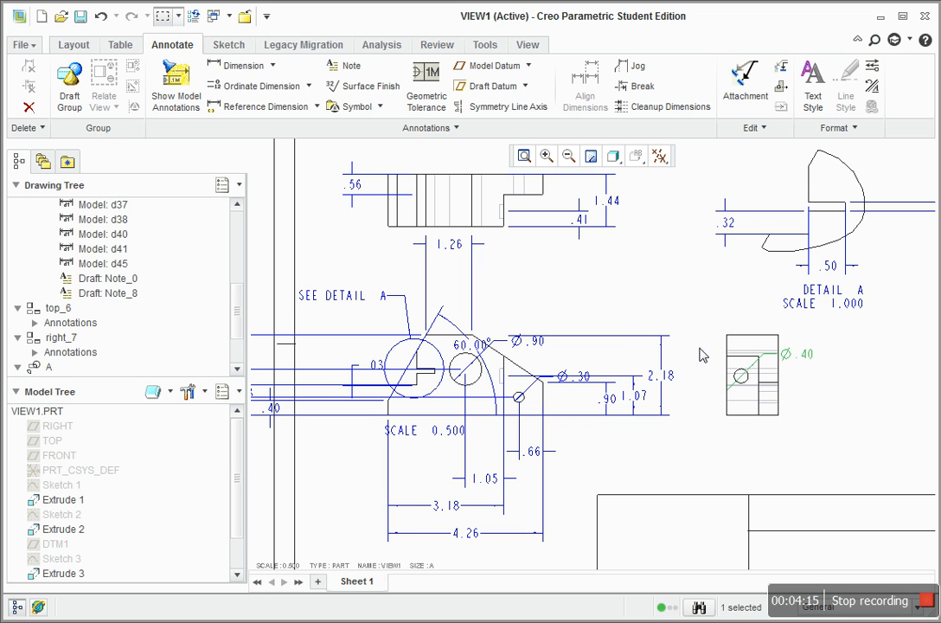
Append the depth symbol and &d43 to the display text of the right view's Ø.40 dimension.
{"action": "left_click", "coordinate": [34, 352]}
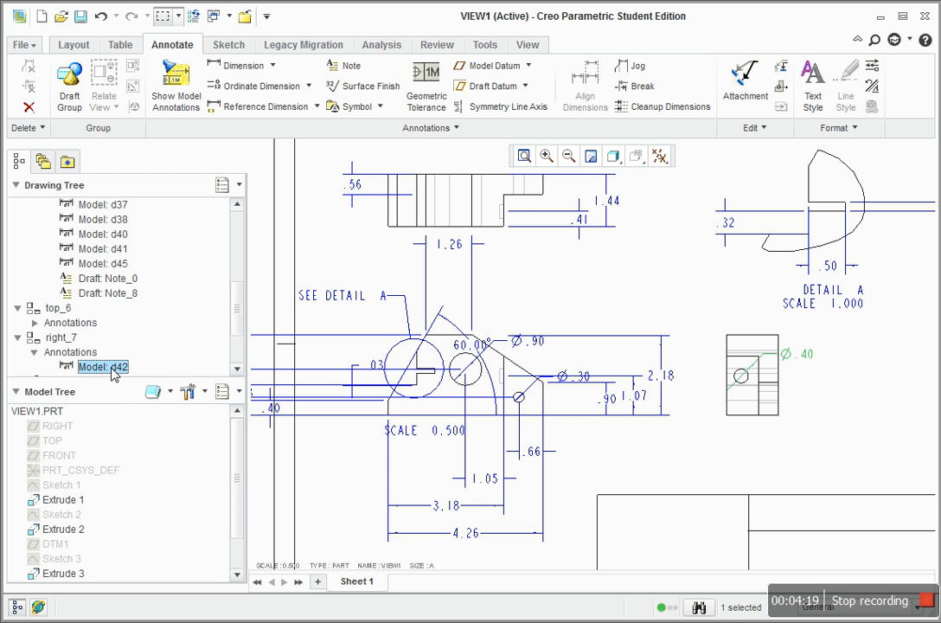
{"action": "right_click", "coordinate": [117, 372]}
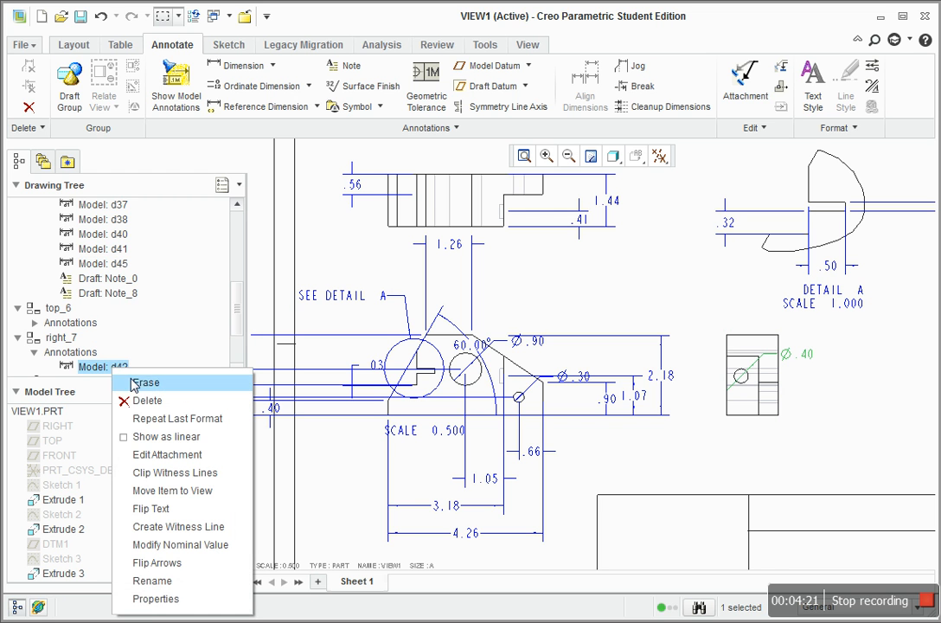
{"action": "left_click", "coordinate": [143, 597]}
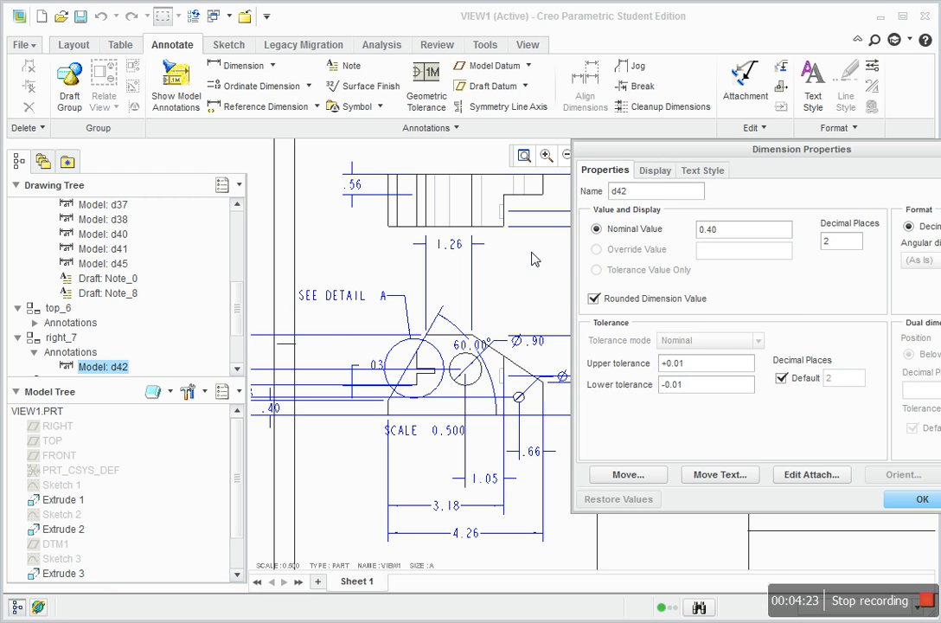
{"action": "left_click", "coordinate": [656, 171]}
{"action": "left_click", "coordinate": [812, 199]}
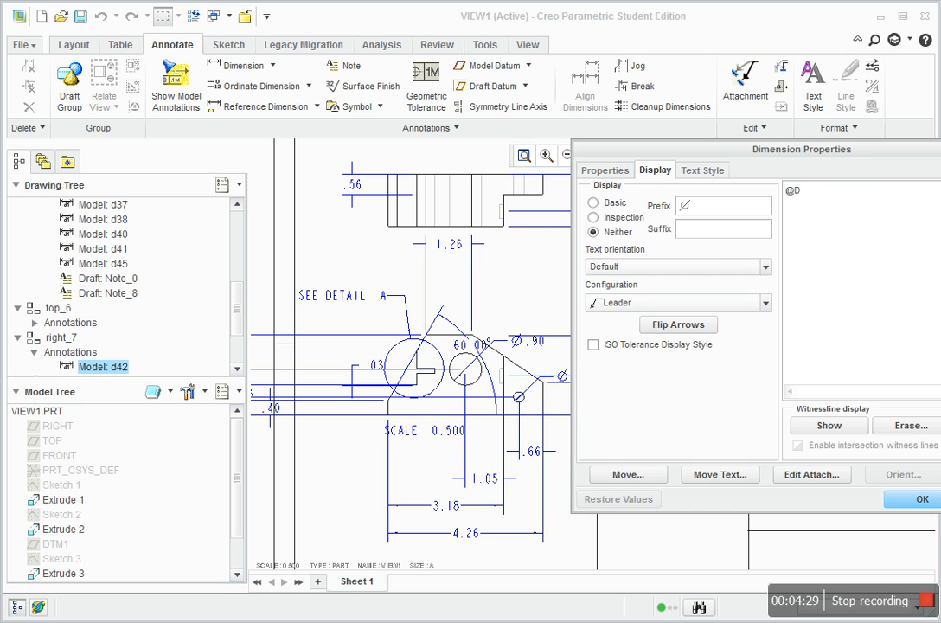
{"action": "left_click", "coordinate": [924, 197]}
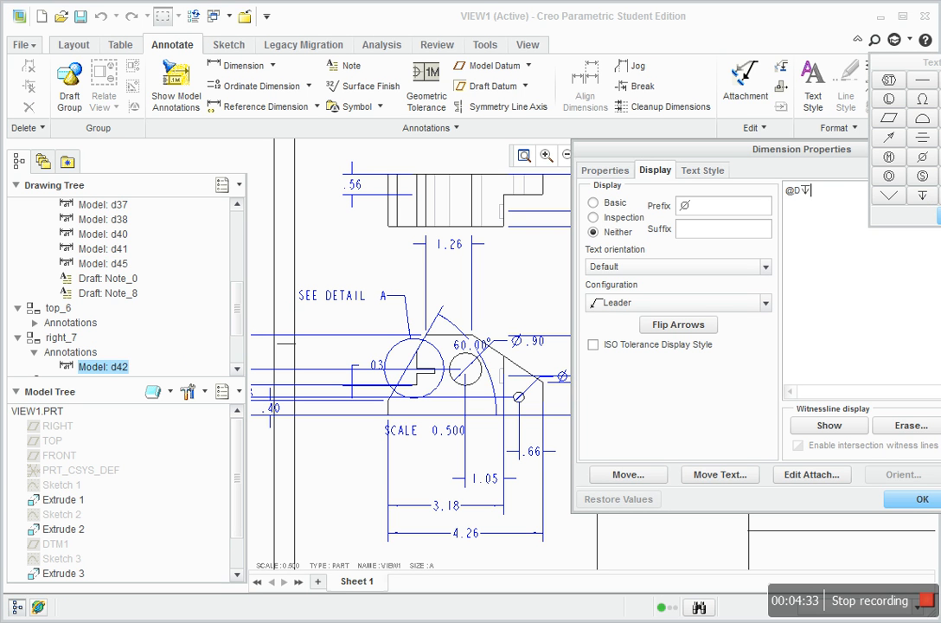
{"action": "left_click", "coordinate": [939, 217]}
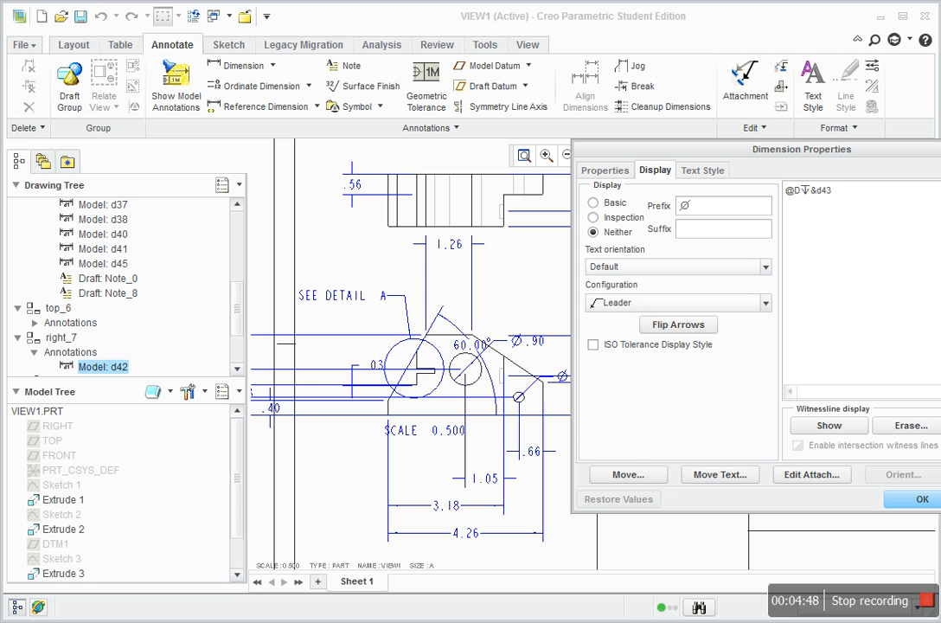
{"action": "left_click", "coordinate": [920, 500]}
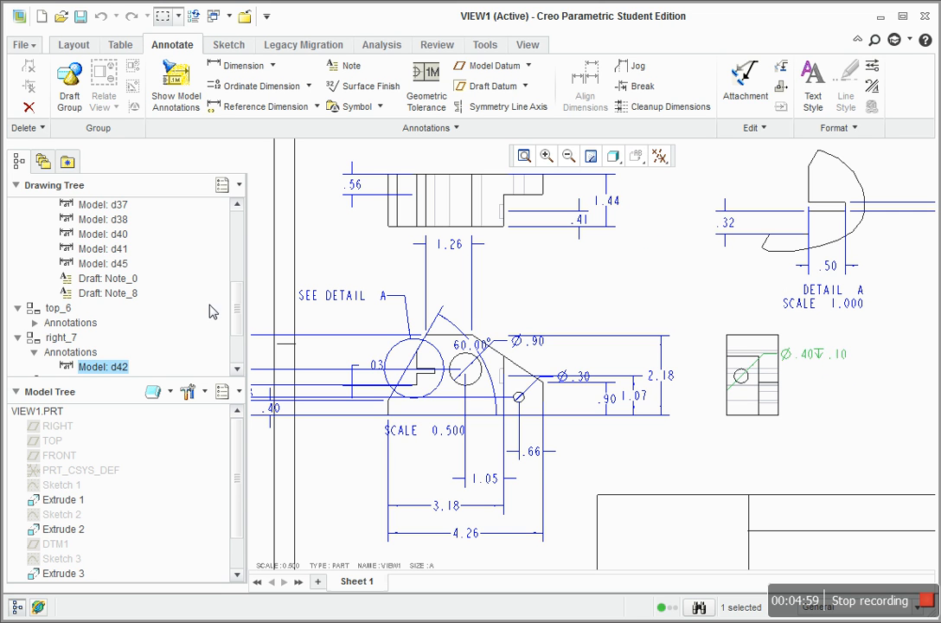
Flip the arrows of the right view's Ø.40 hole dimension, keeping its Leader configuration.
{"action": "right_click", "coordinate": [93, 366]}
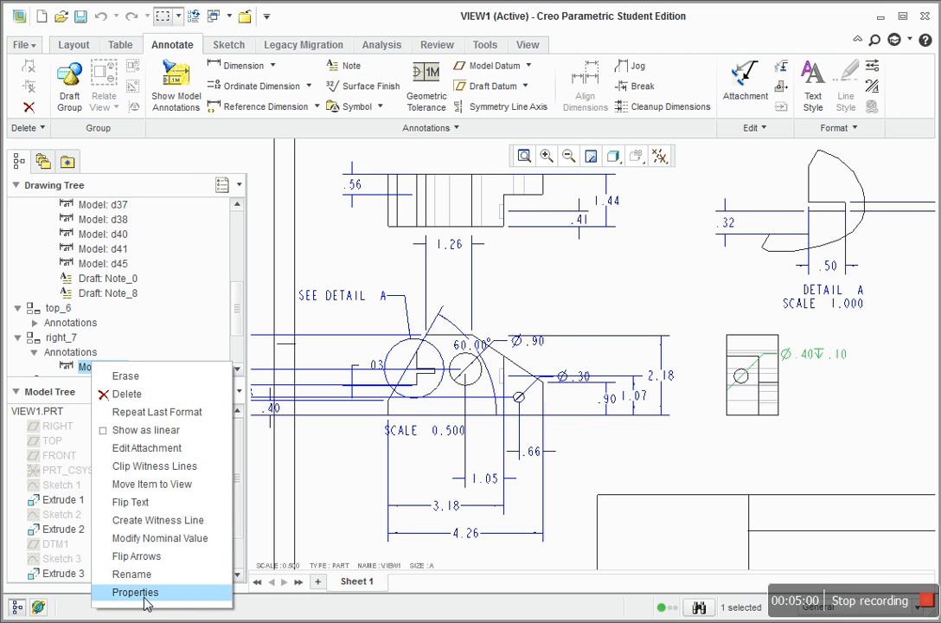
{"action": "left_click", "coordinate": [132, 591]}
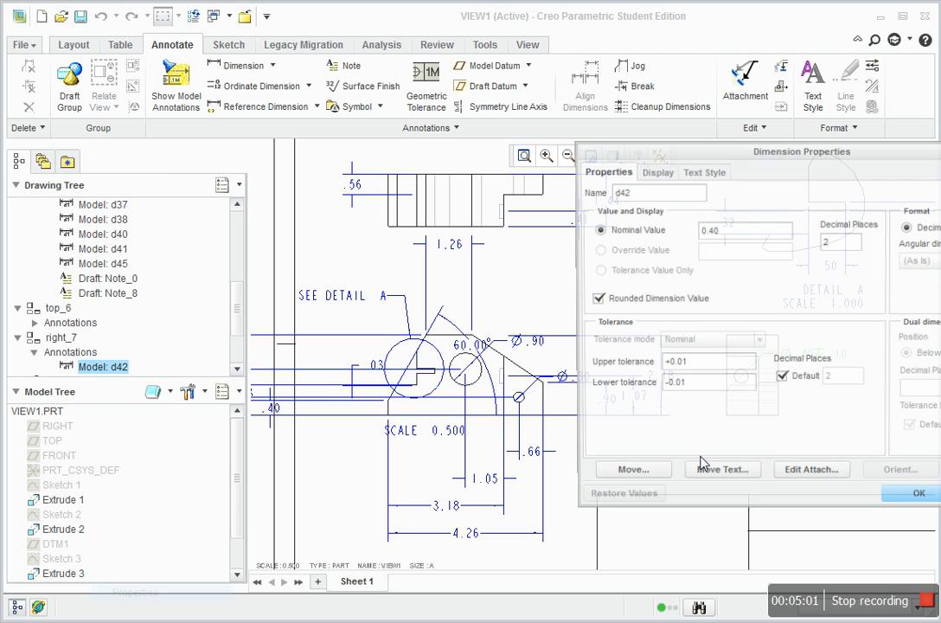
{"action": "left_click", "coordinate": [655, 170]}
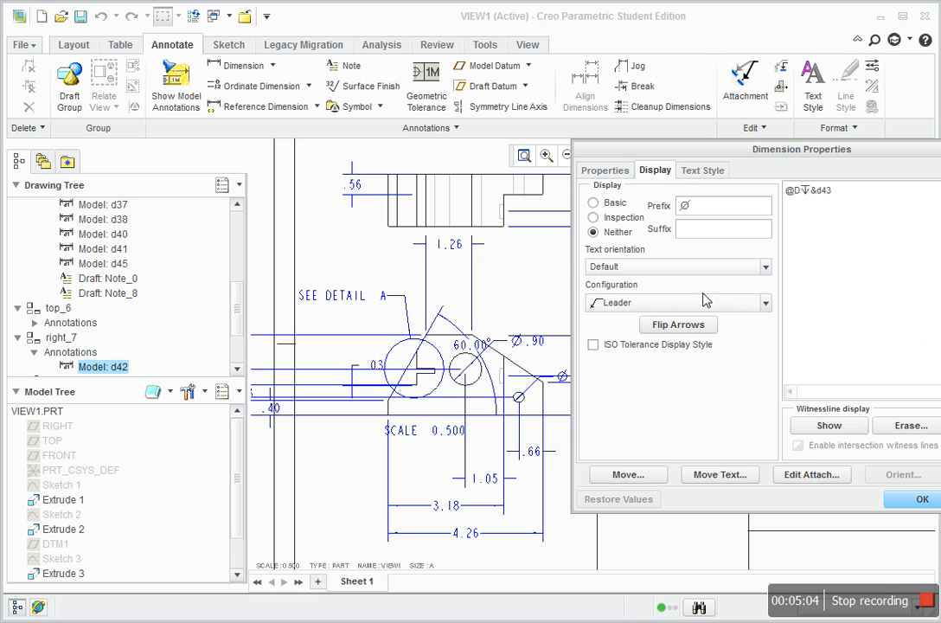
{"action": "left_click", "coordinate": [766, 303]}
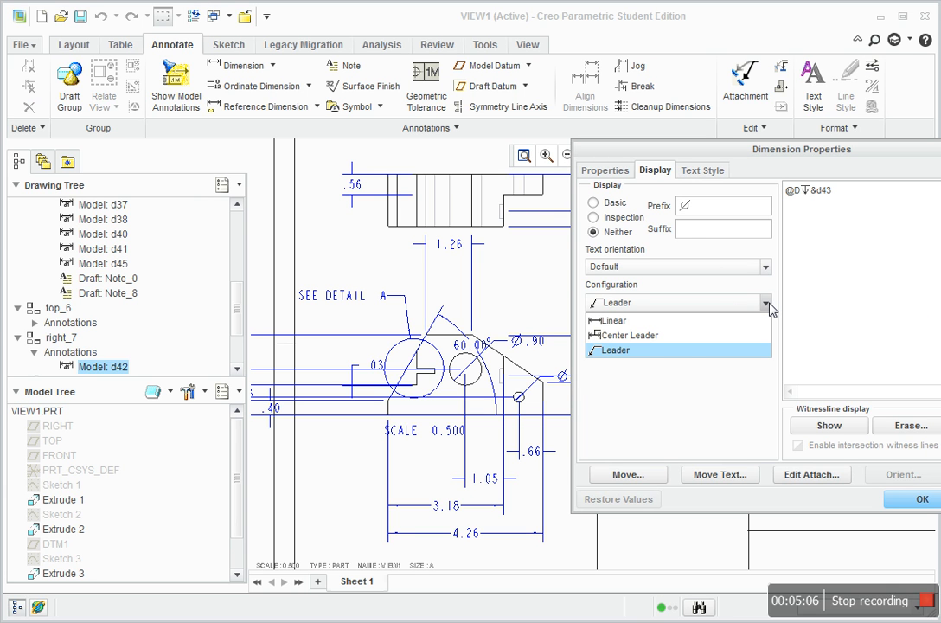
{"action": "left_click", "coordinate": [768, 307]}
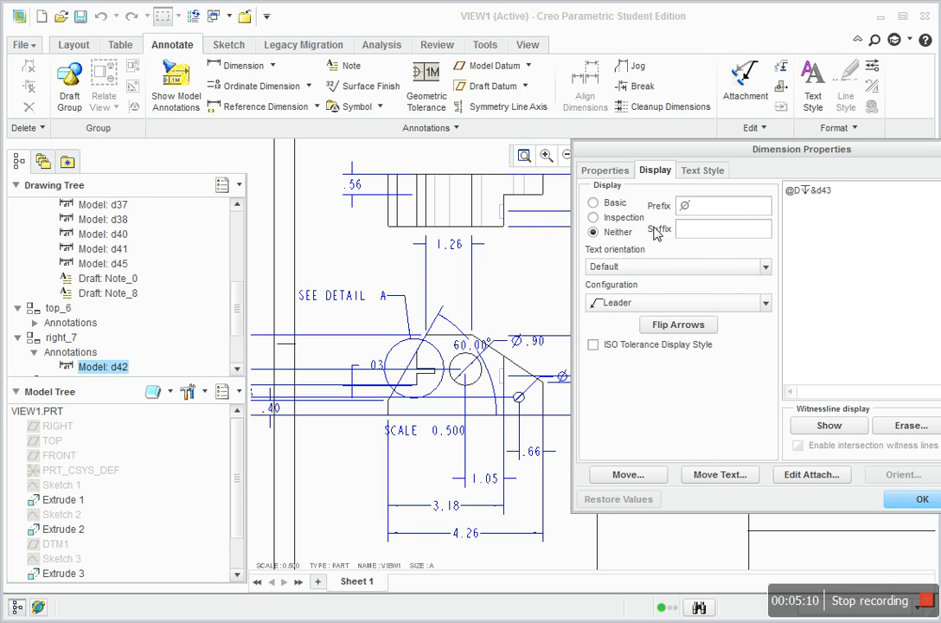
{"action": "left_click", "coordinate": [610, 172]}
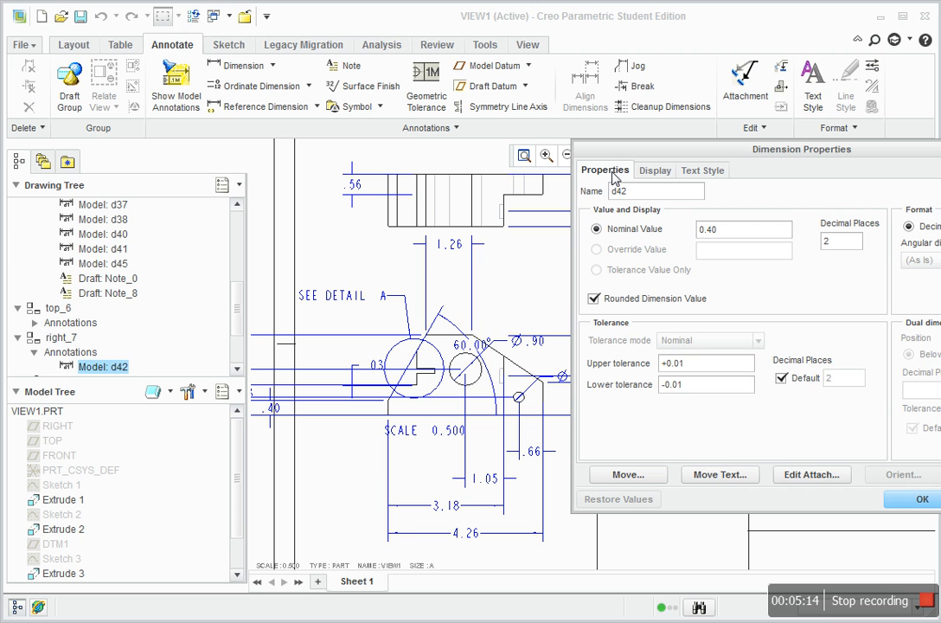
{"action": "left_click", "coordinate": [654, 171]}
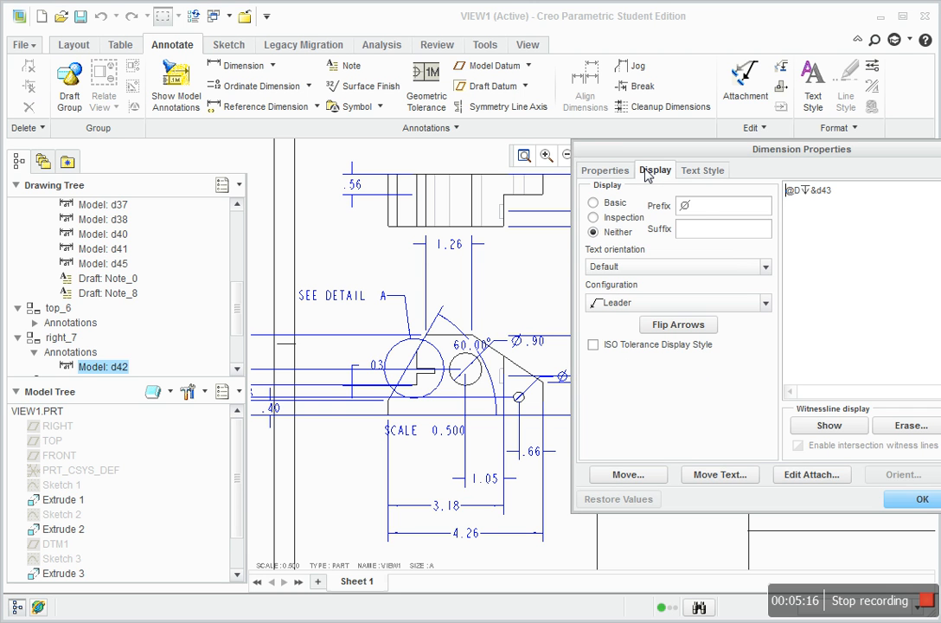
{"action": "left_click_drag", "start_coordinate": [827, 155], "coordinate": [299, 268]}
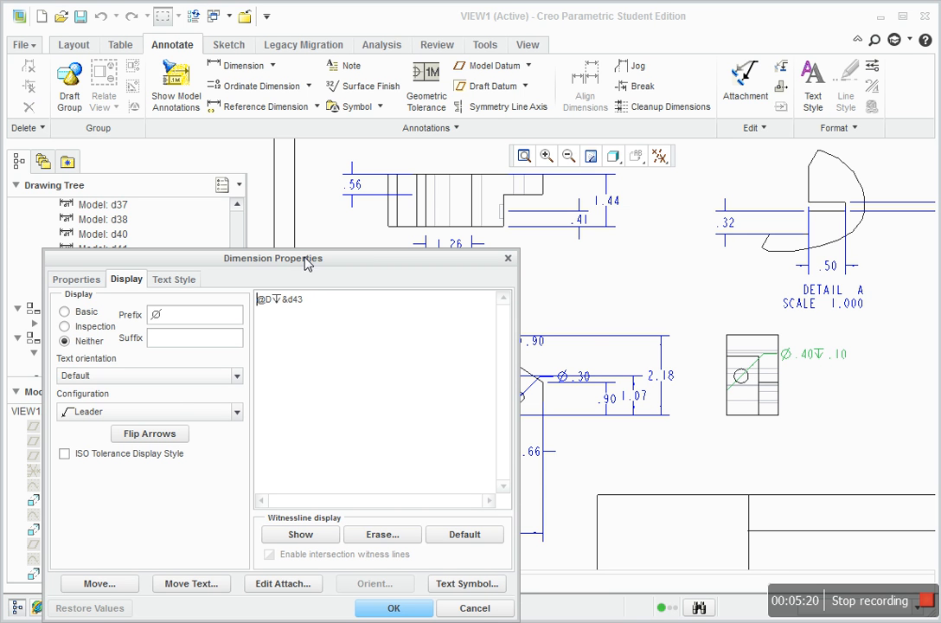
{"action": "left_click", "coordinate": [155, 443]}
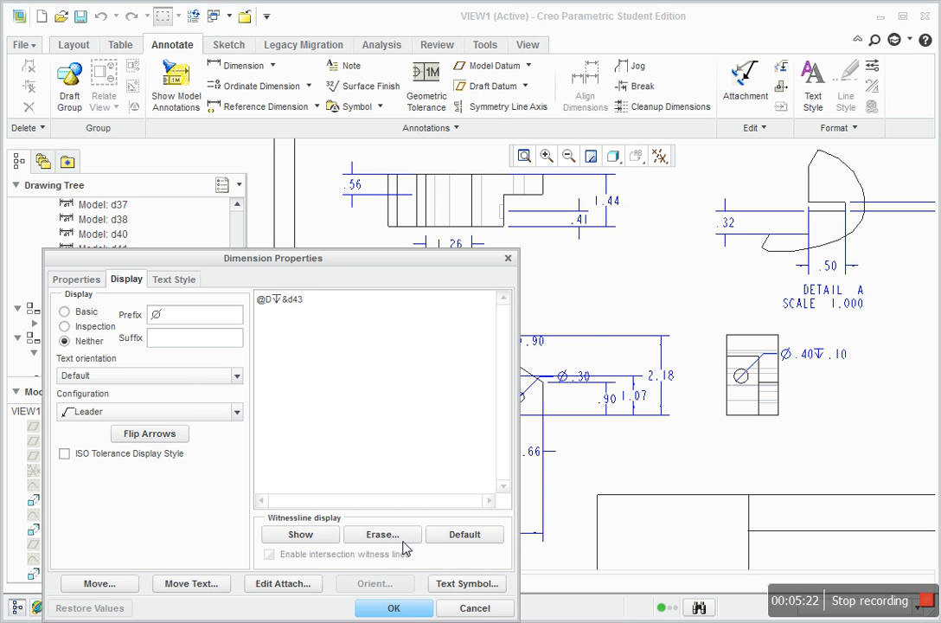
{"action": "left_click", "coordinate": [418, 607]}
{"action": "scroll", "coordinate": [808, 428], "scroll_direction": "down", "scroll_amount": 10}
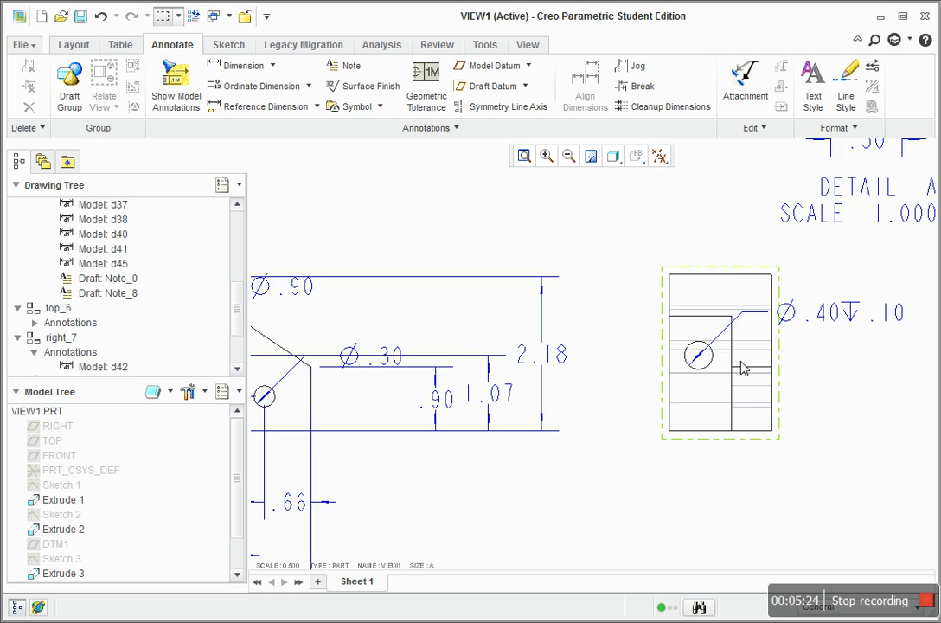
Flip the arrow of the right view's Ø.40 depth callout so its arrowhead points at the hole from outside the circle.
{"action": "scroll", "coordinate": [655, 350], "scroll_direction": "up", "scroll_amount": 5}
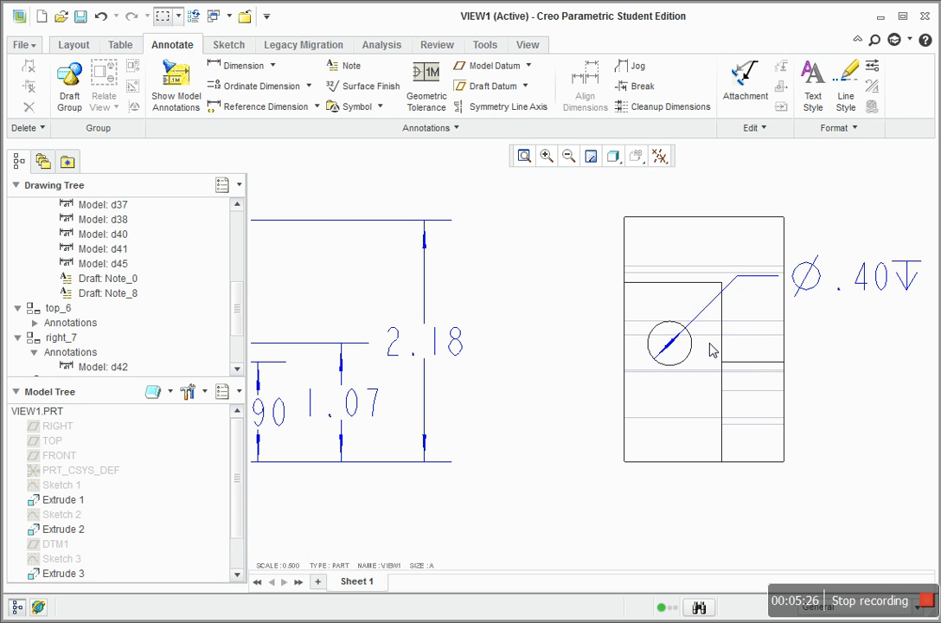
{"action": "left_click", "coordinate": [888, 280]}
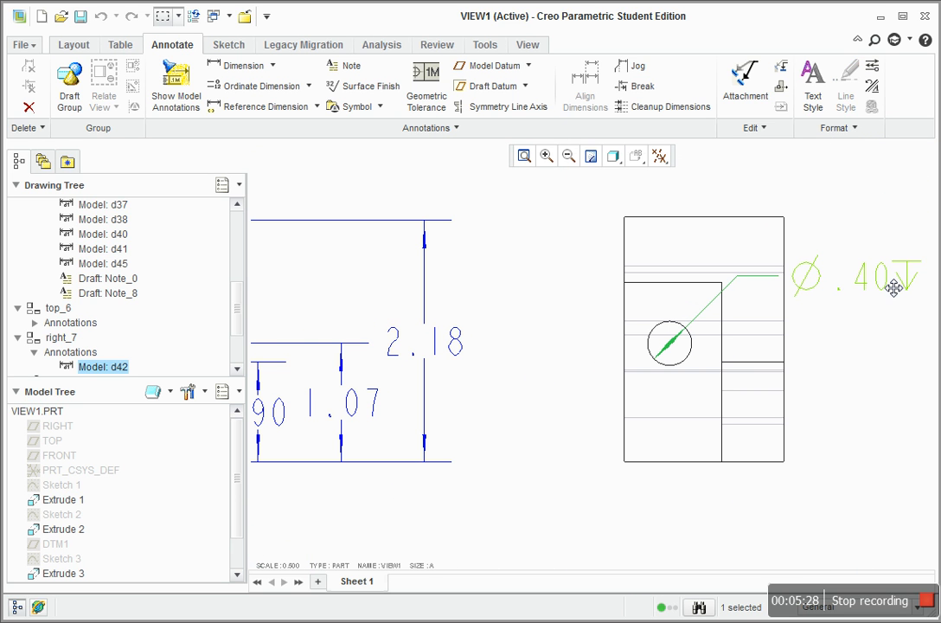
{"action": "right_click", "coordinate": [114, 367]}
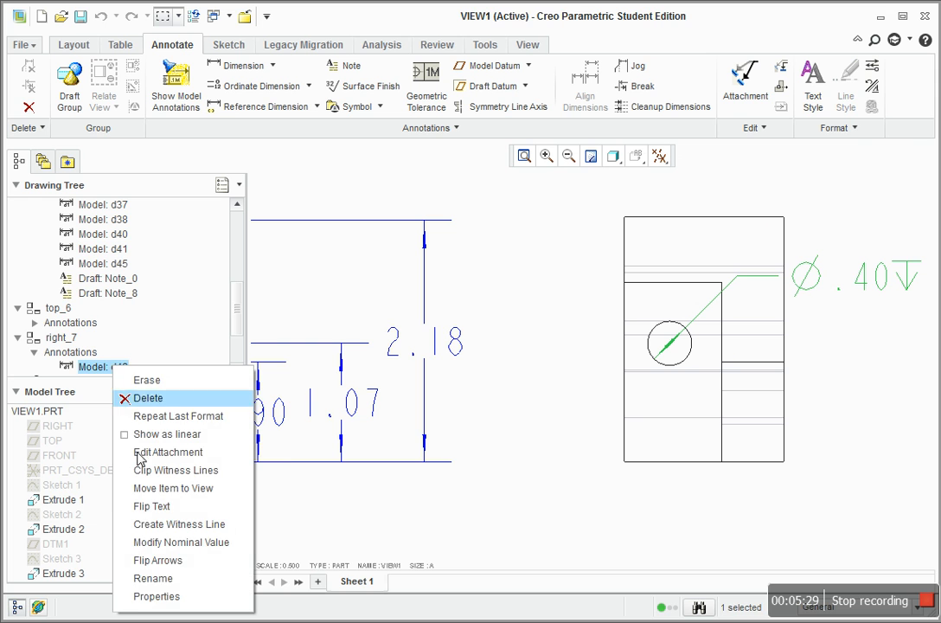
{"action": "left_click", "coordinate": [138, 597]}
{"action": "left_click", "coordinate": [128, 279]}
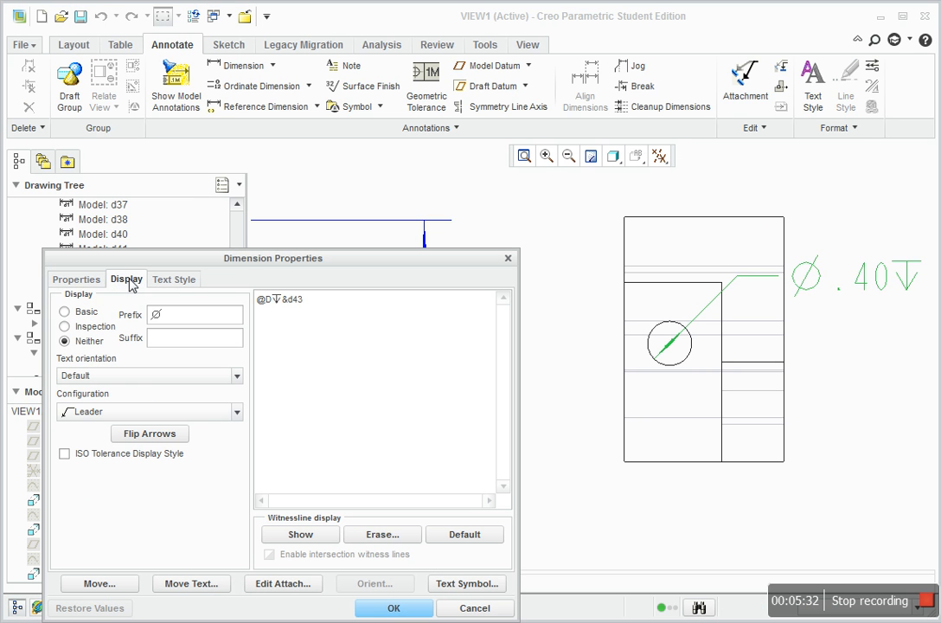
{"action": "left_click", "coordinate": [137, 434]}
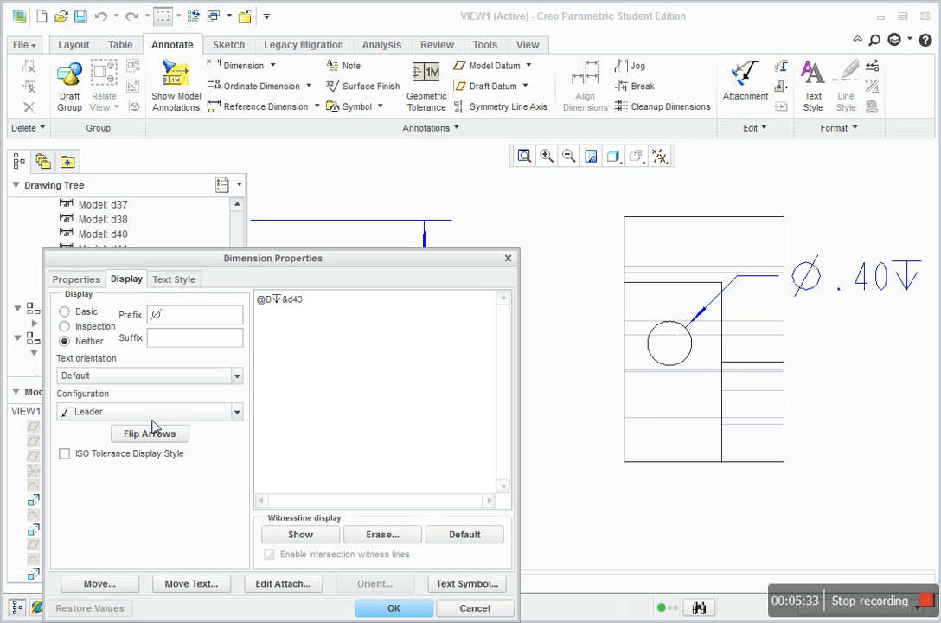
Check the callout's configuration, text orientation and text style options, and accept the dimension properties with the flipped arrow.
{"action": "left_click", "coordinate": [235, 412]}
{"action": "left_click", "coordinate": [234, 414]}
{"action": "left_click", "coordinate": [214, 377]}
{"action": "left_click", "coordinate": [214, 377]}
{"action": "left_click", "coordinate": [177, 279]}
{"action": "left_click_drag", "start_coordinate": [249, 257], "coordinate": [322, 157]}
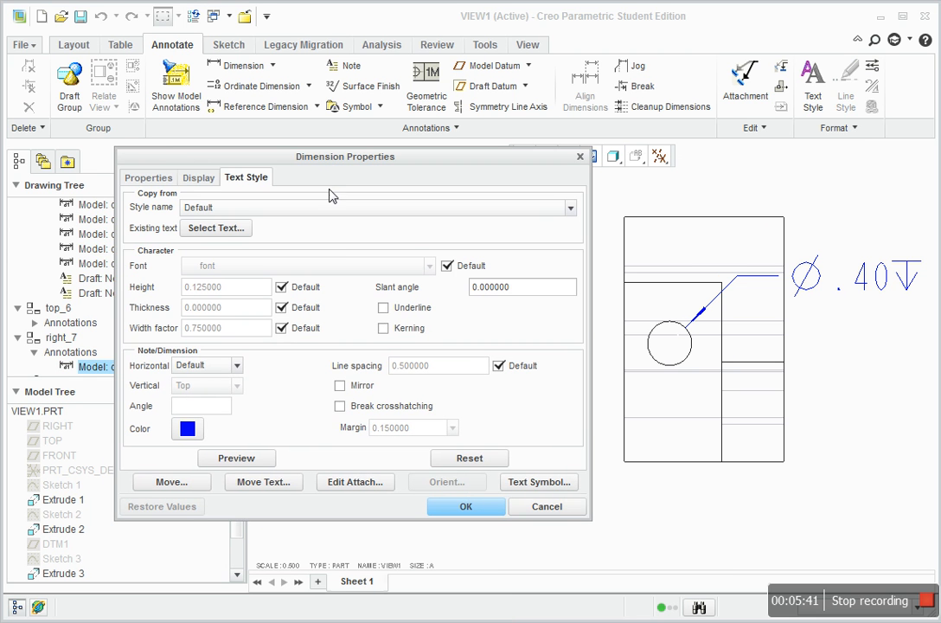
{"action": "left_click", "coordinate": [474, 506]}
{"action": "left_click", "coordinate": [859, 414]}
{"action": "mouse_move", "coordinate": [857, 410]}
{"action": "middle_mouse_down"}
{"action": "mouse_move", "coordinate": [784, 397]}
{"action": "mouse_move", "coordinate": [638, 439]}
{"action": "middle_mouse_up"}
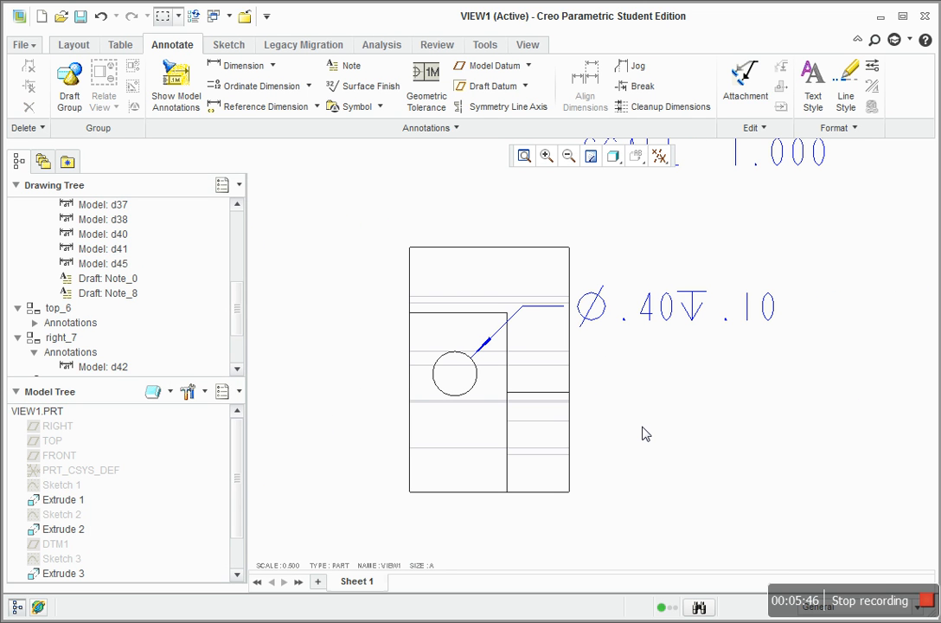